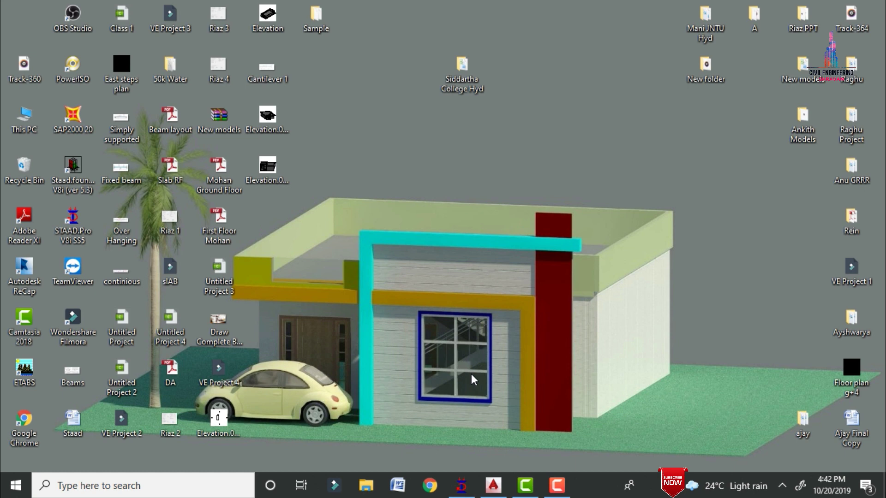
Switch to STAAD.Pro and examine the concrete design details of upper-storey column 9 at the middle of the rear side.
left_click(460, 487)
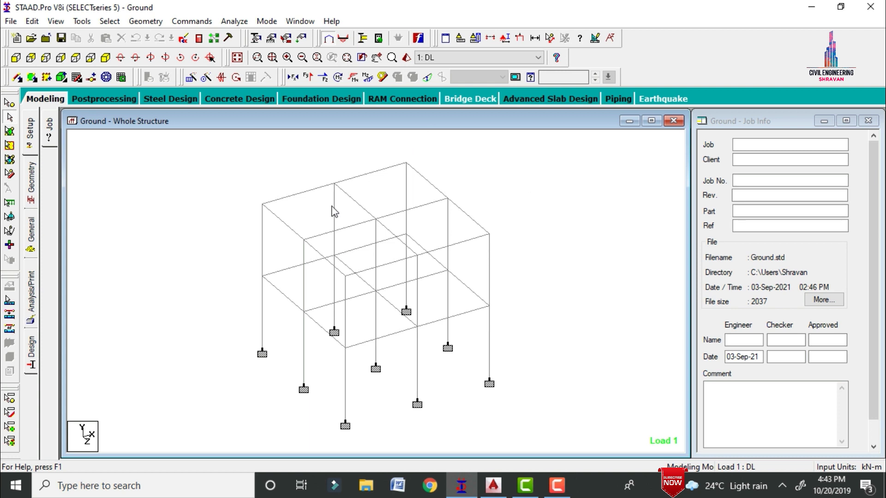
mouse_move(334, 211)
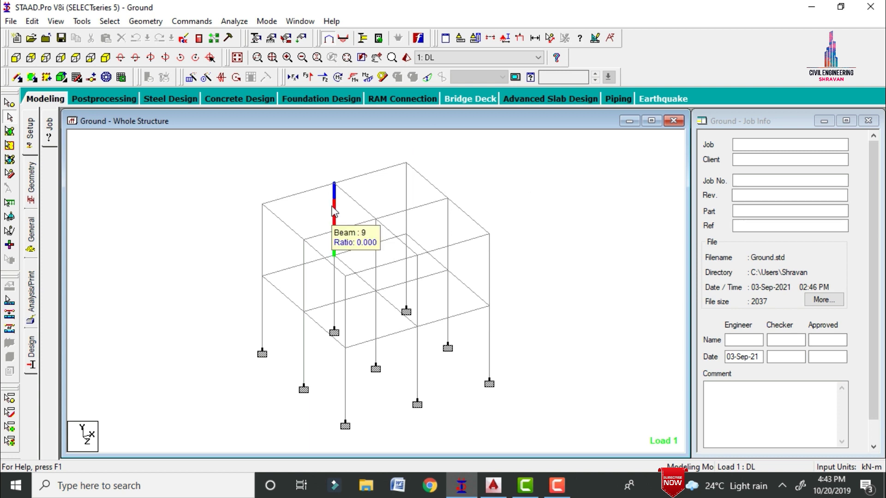
double_click(334, 212)
left_click(500, 116)
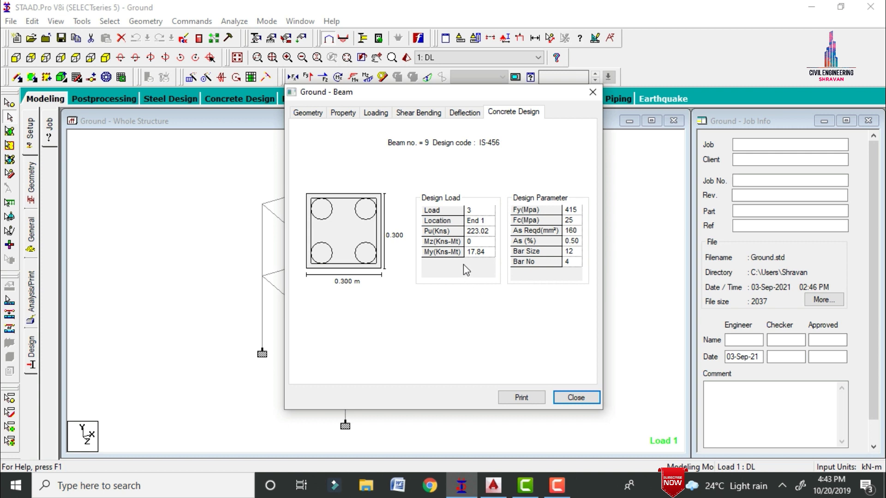
left_click(572, 261)
left_click(592, 93)
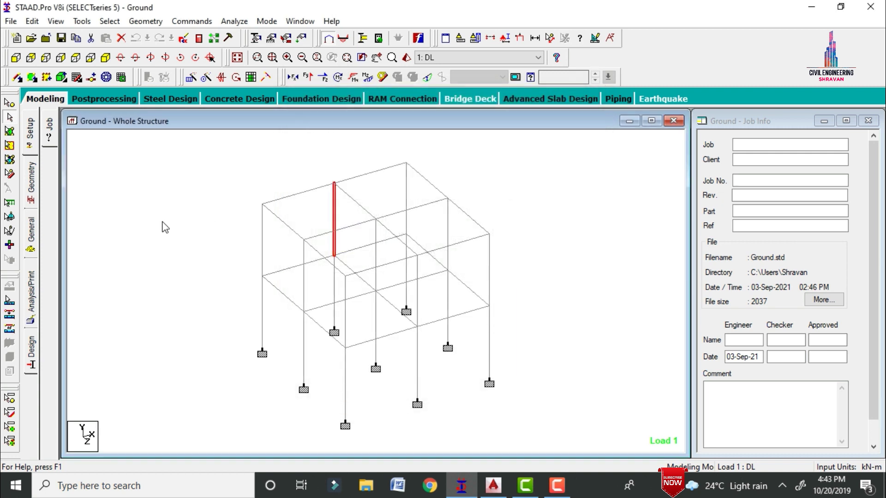
Examine the concrete design reinforcement details of upper-storey corner column 8.
double_click(261, 266)
left_click(513, 112)
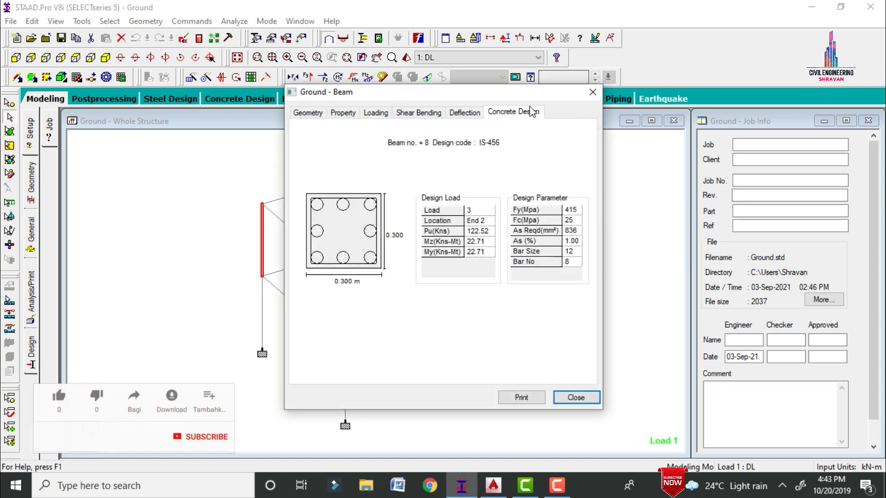
left_click(593, 93)
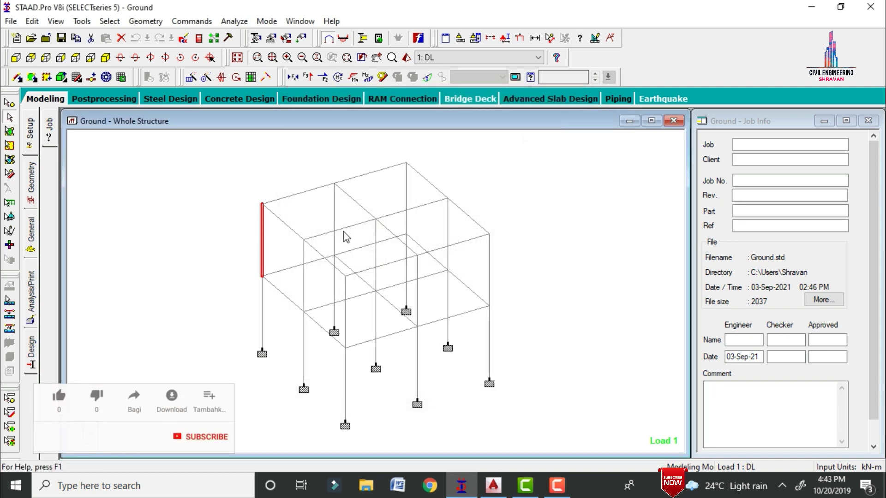
double_click(268, 255)
left_click(513, 112)
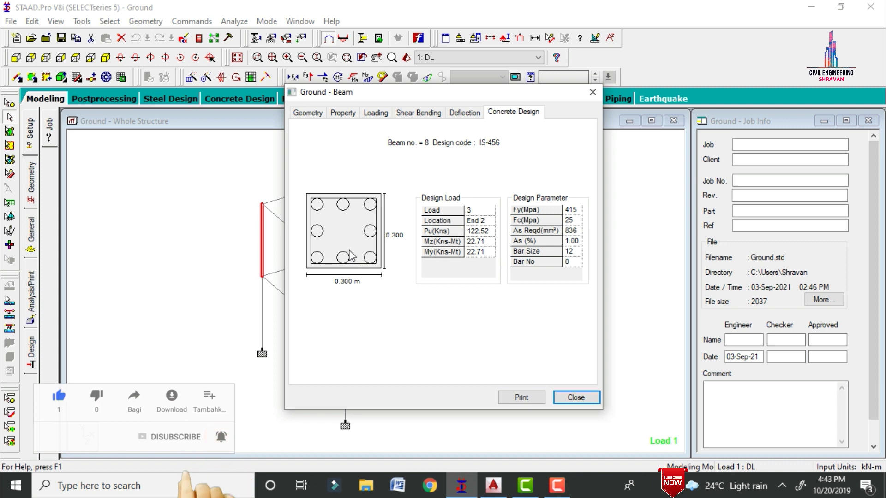
left_click(572, 398)
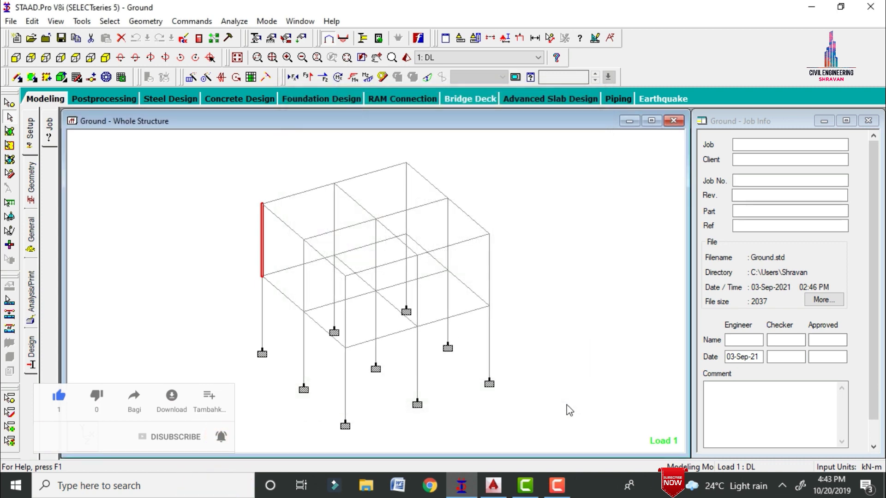
Check the concrete design details of upper-storey column 18, midway between the two corner columns.
double_click(304, 294)
left_click(533, 113)
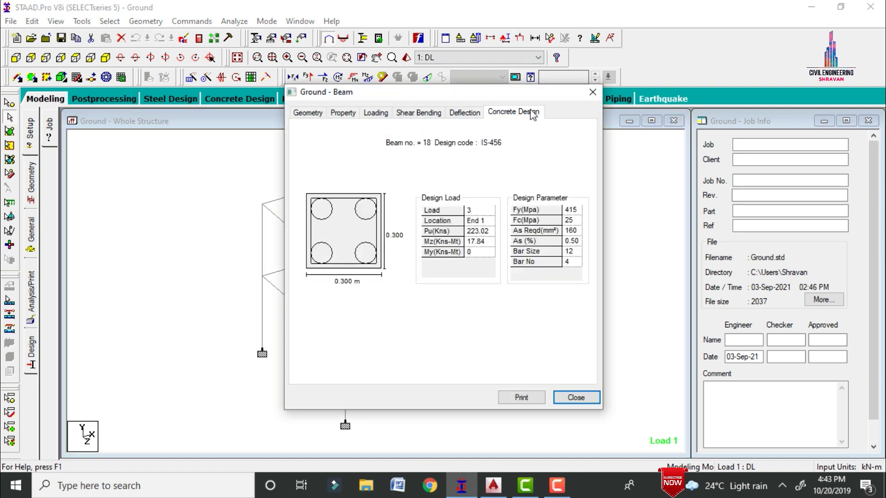
left_click(592, 91)
Examine the concrete design loads, bar size and bar number of upper-storey front corner column 28.
left_click(346, 303)
double_click(346, 304)
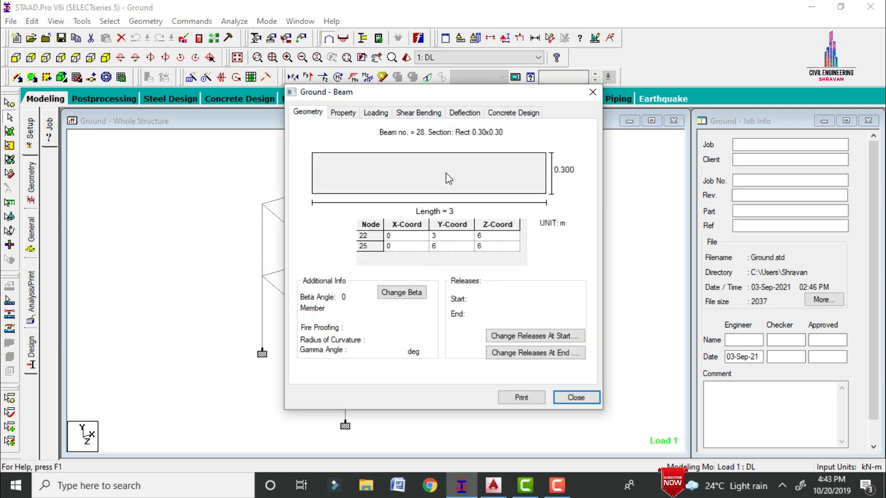
left_click(513, 114)
left_click(592, 92)
left_click(494, 220)
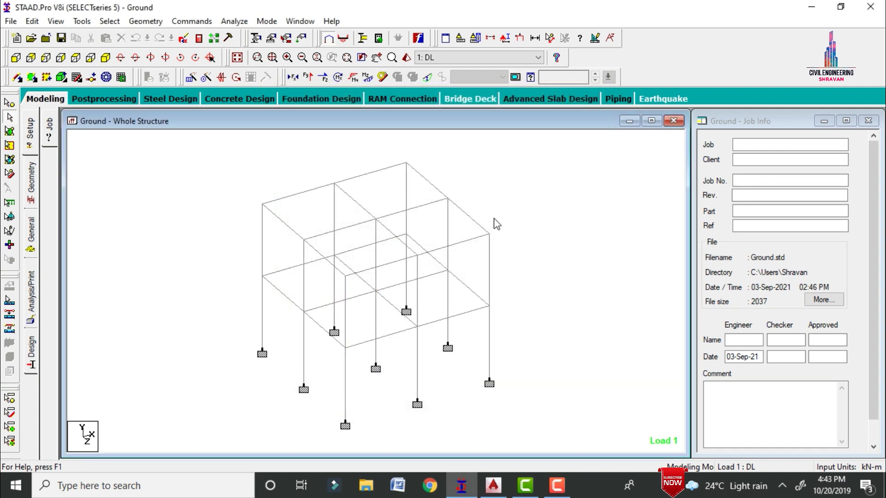
double_click(344, 310)
left_click(513, 112)
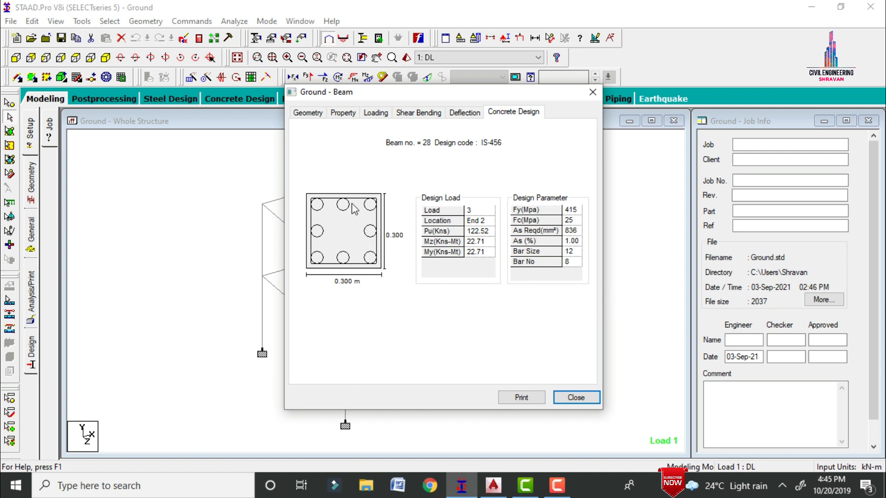
left_click(592, 92)
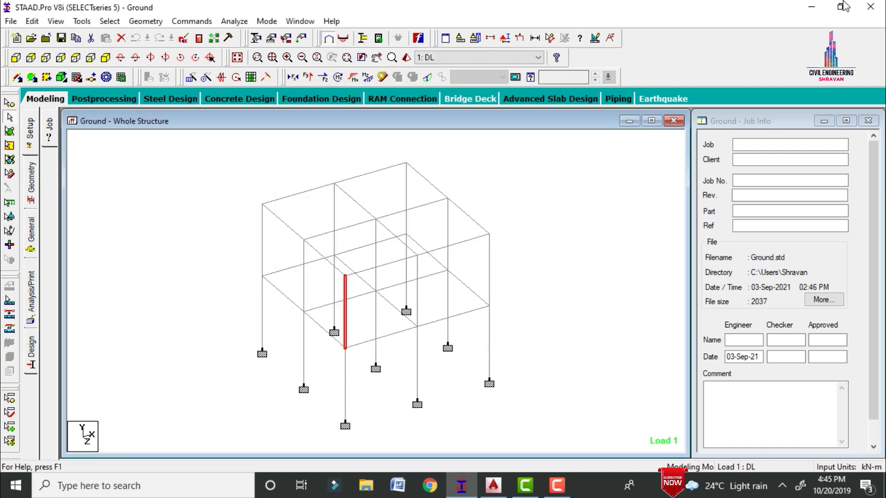
Switch to AutoCAD and start a new drawing.
left_click(802, 7)
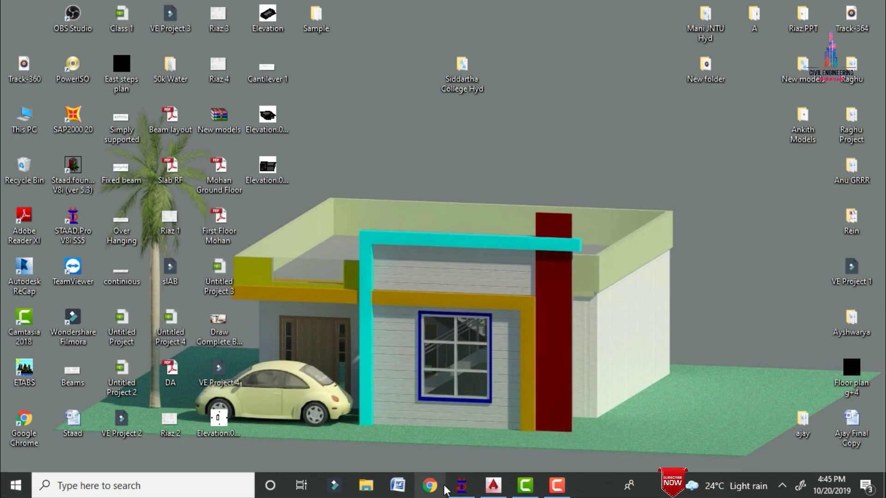
left_click(493, 486)
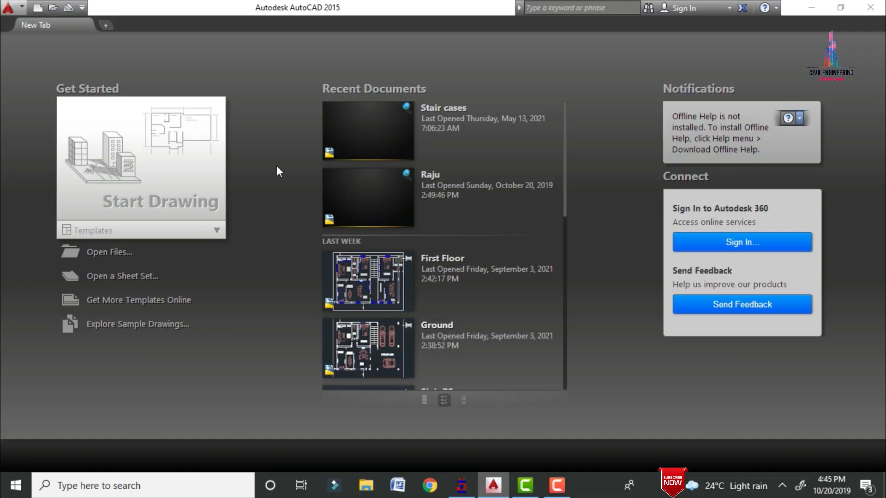
left_click(158, 176)
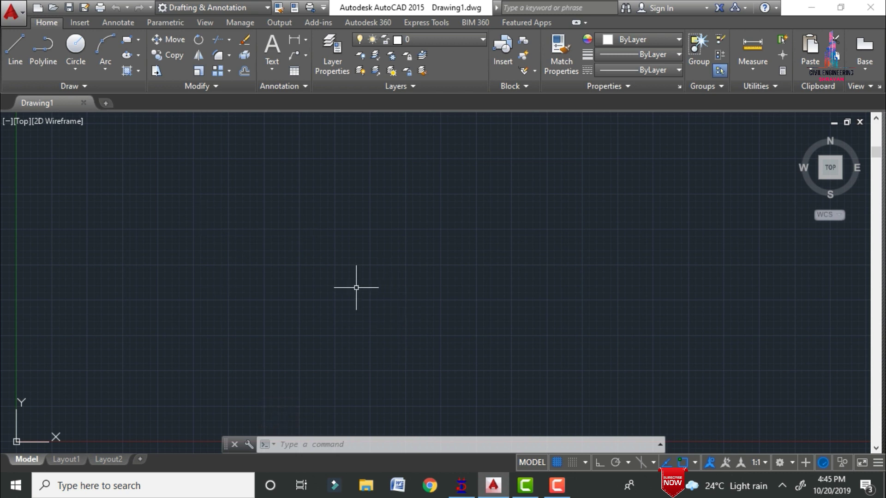
Configure the drawing units to a length precision of 0.00 and an insertion scale in millimeters.
type("un")
key("Return")
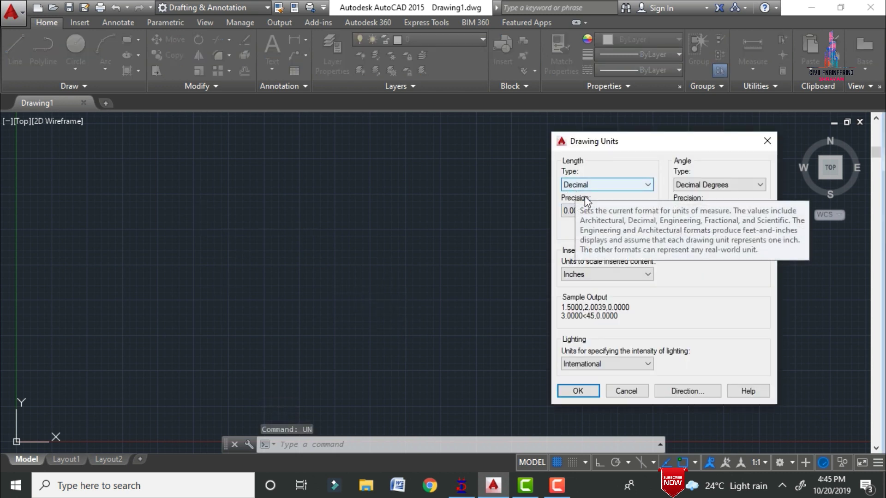
left_click(577, 212)
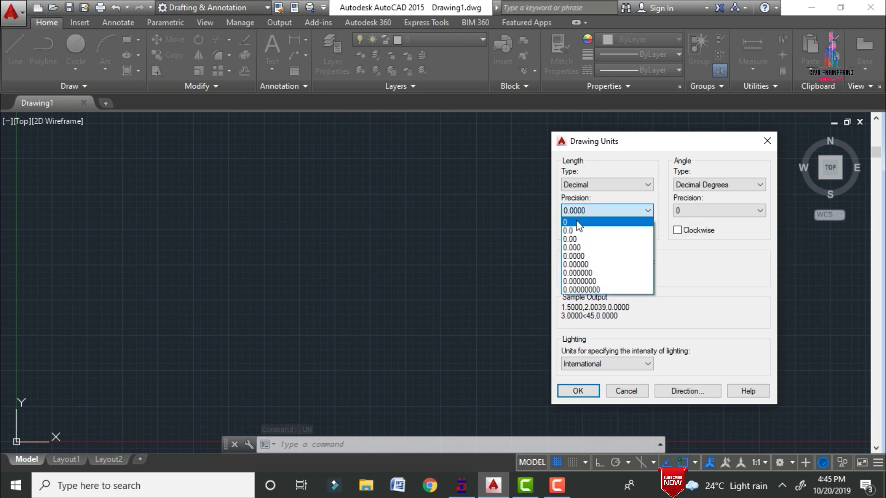
left_click(577, 232)
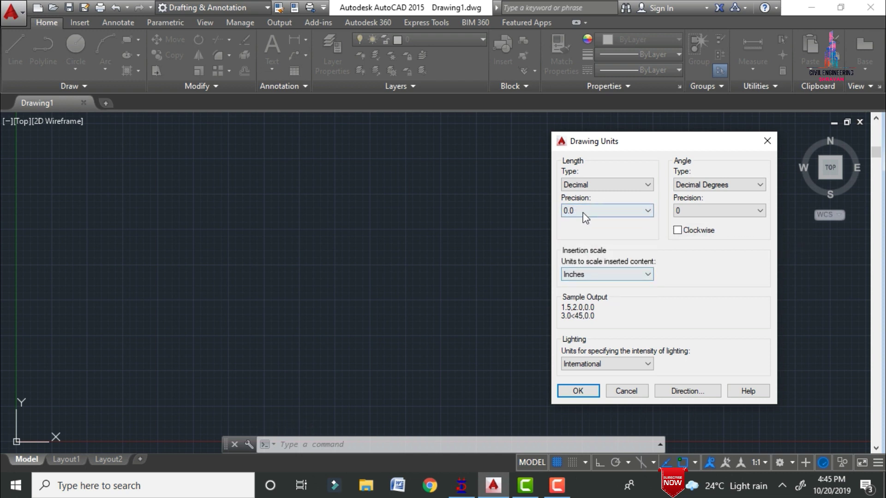
left_click(582, 211)
left_click(583, 239)
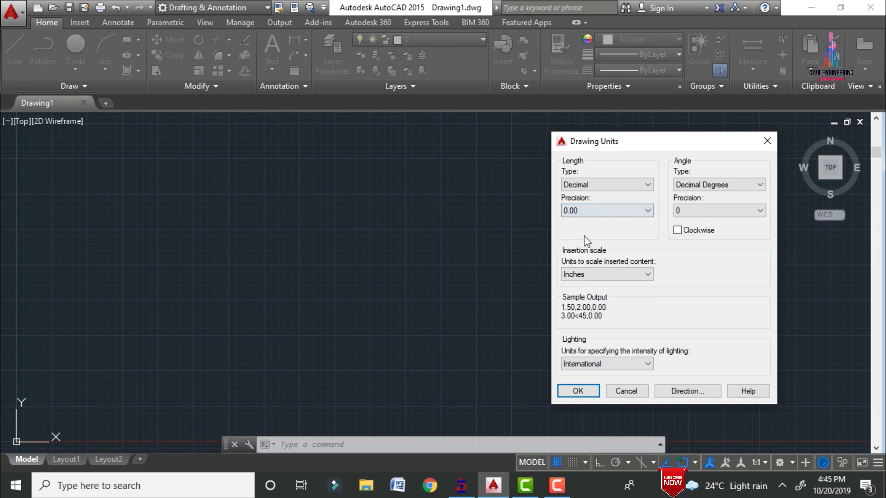
left_click(596, 274)
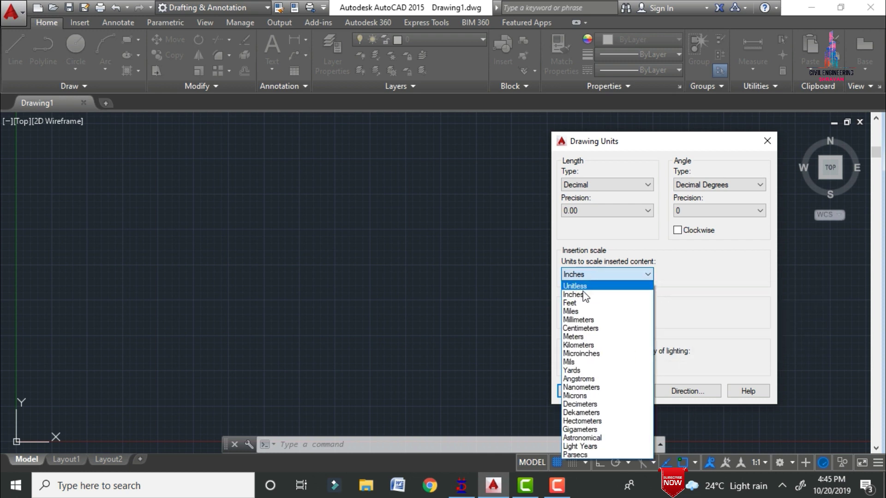
left_click(572, 320)
left_click(573, 393)
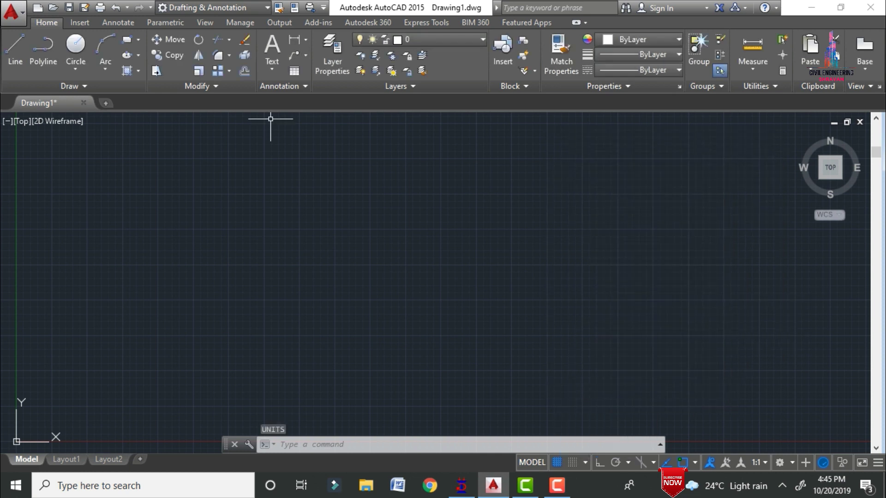
Draw the column outline as a closed square of lines with 300 mm sides.
type("l")
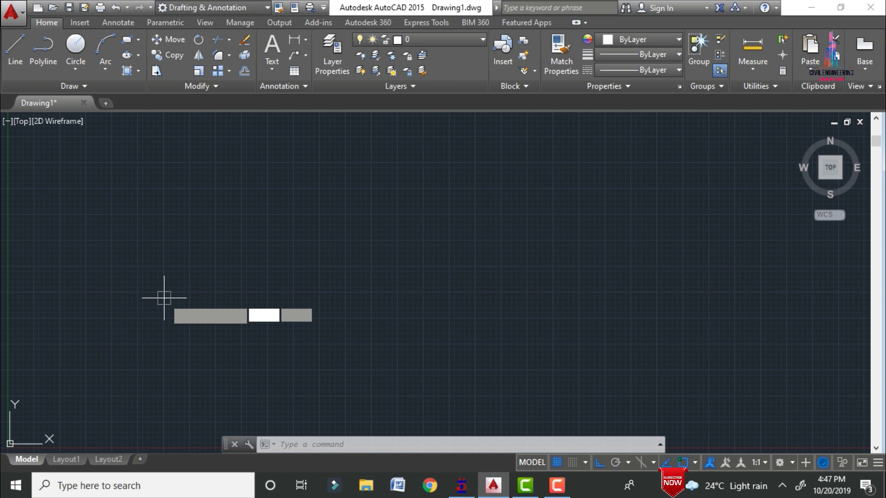
key("Return")
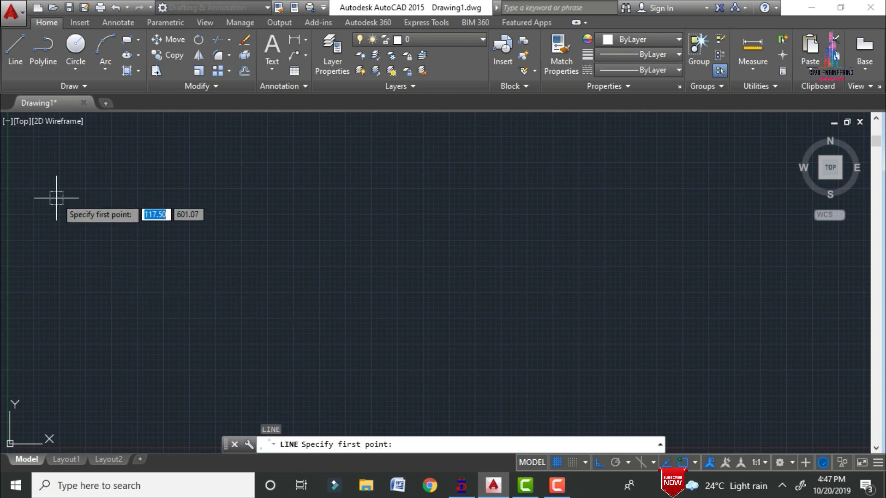
left_click(55, 183)
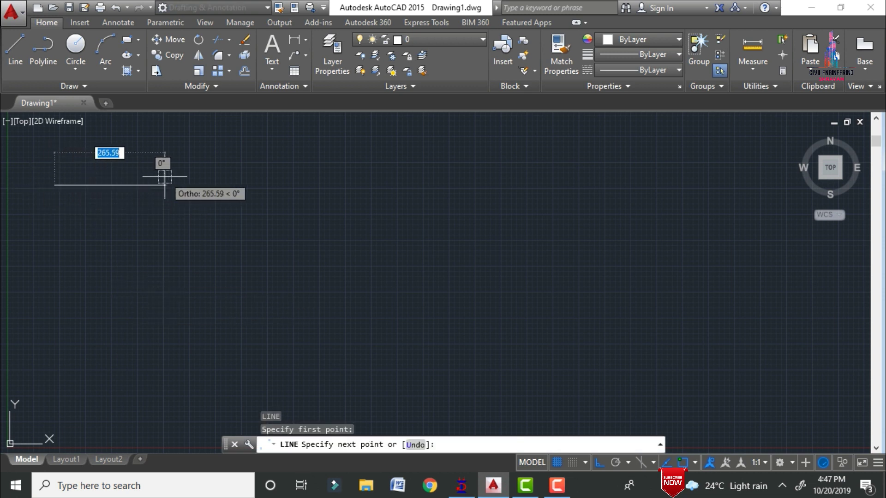
type("300")
key("Return")
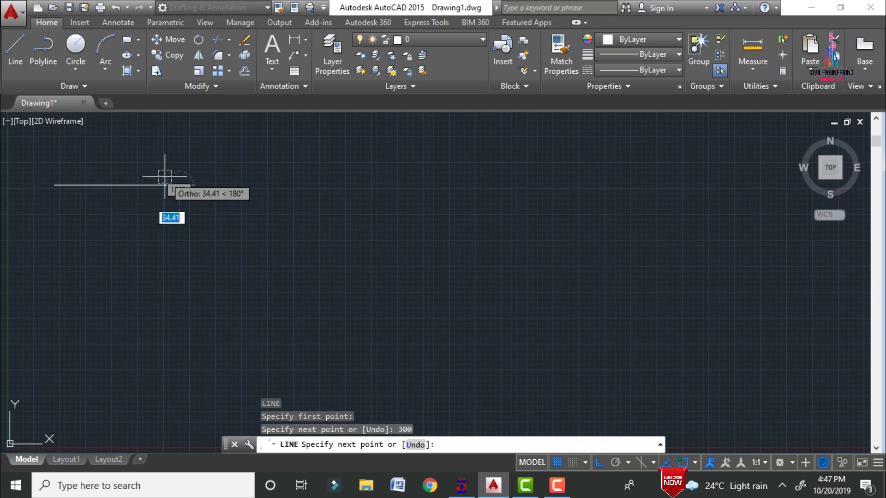
type("300")
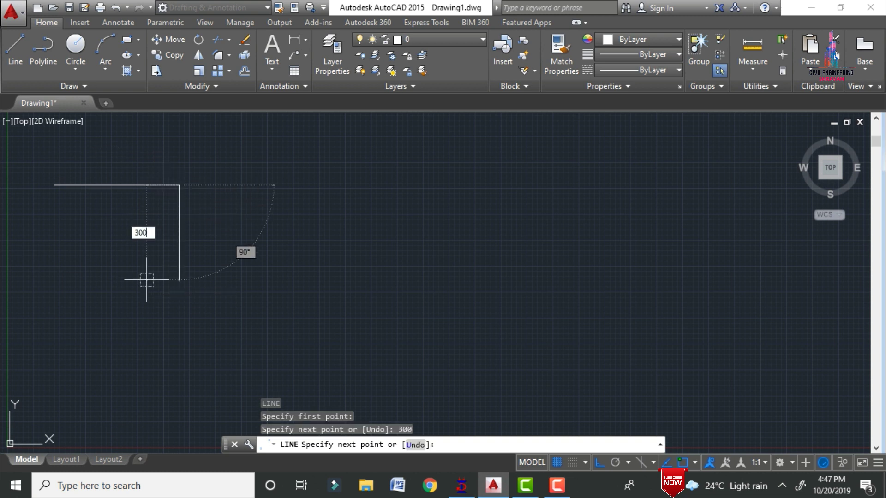
key("Return")
type("300")
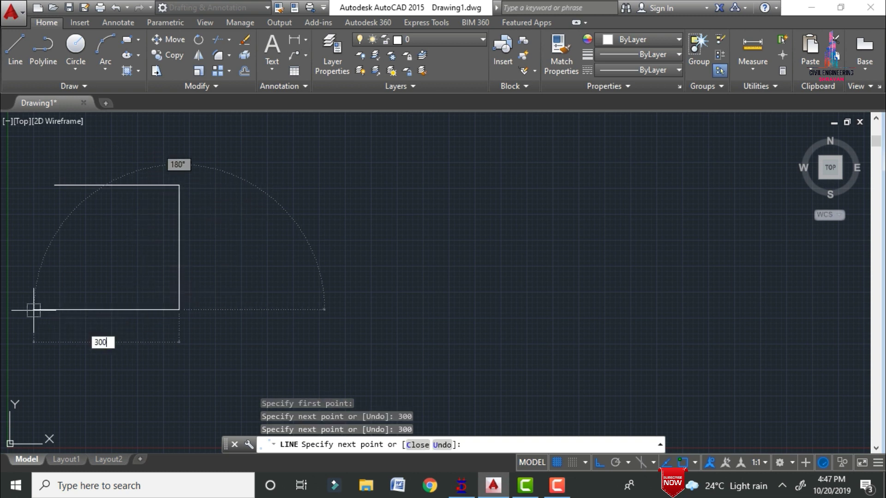
key("Return")
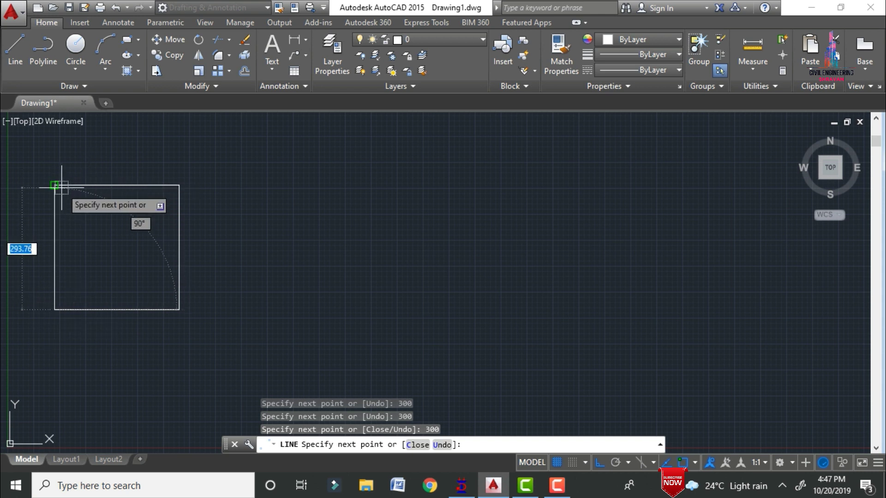
key("Escape")
scroll(30, 228, "up", 2)
key("Escape")
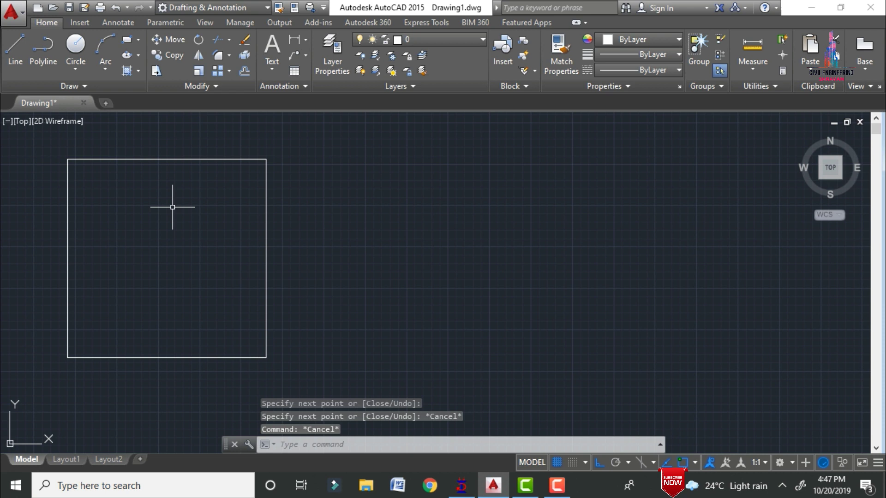
Offset all four sides of the column outline 35 mm inward.
type("o")
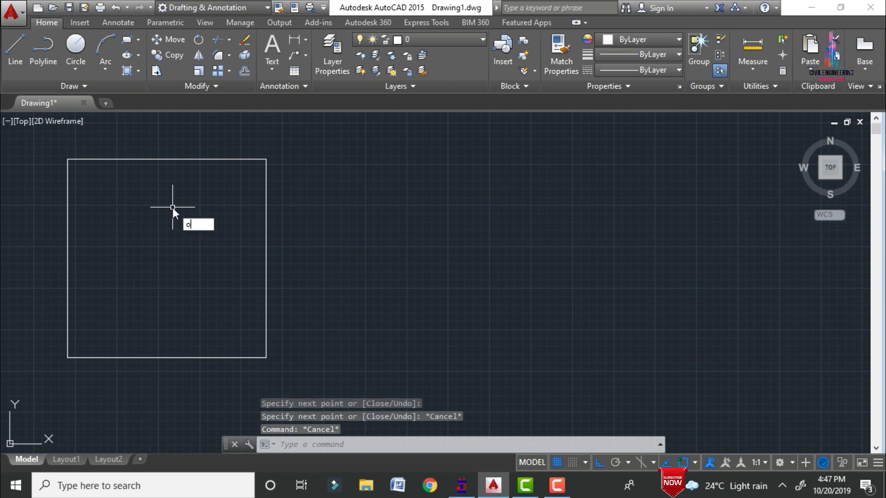
key("Return")
type("35")
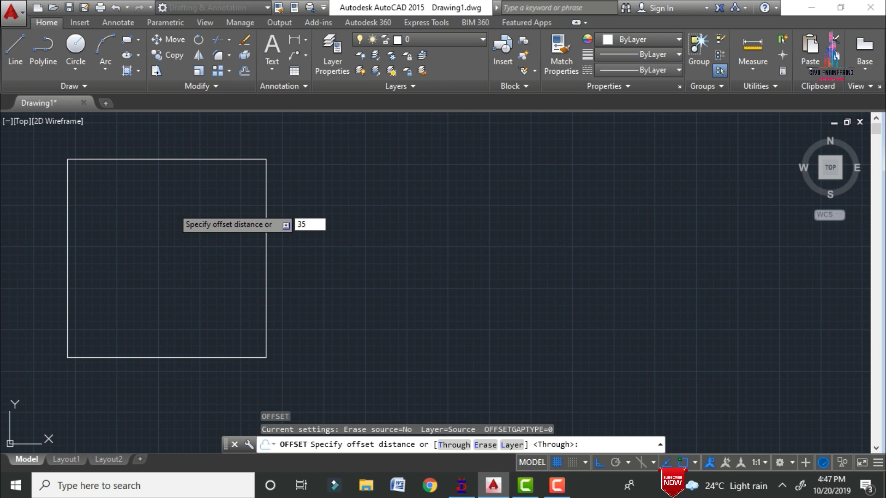
key("Return")
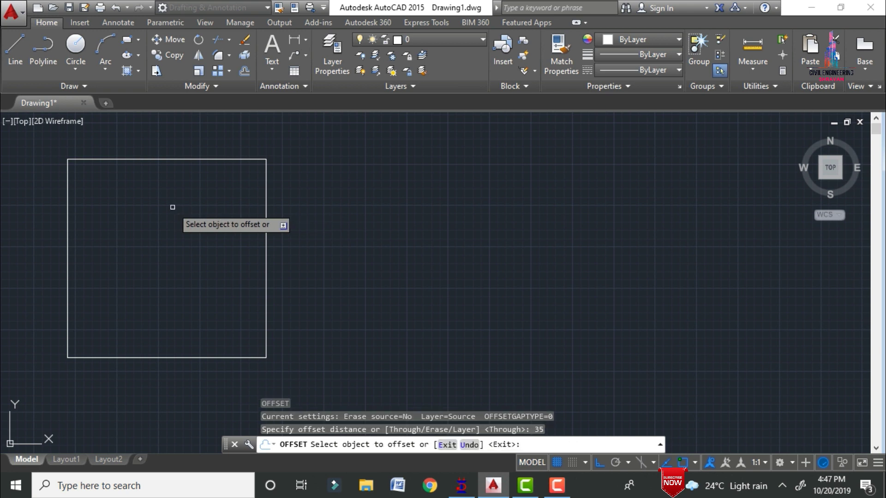
left_click(167, 162)
left_click(168, 214)
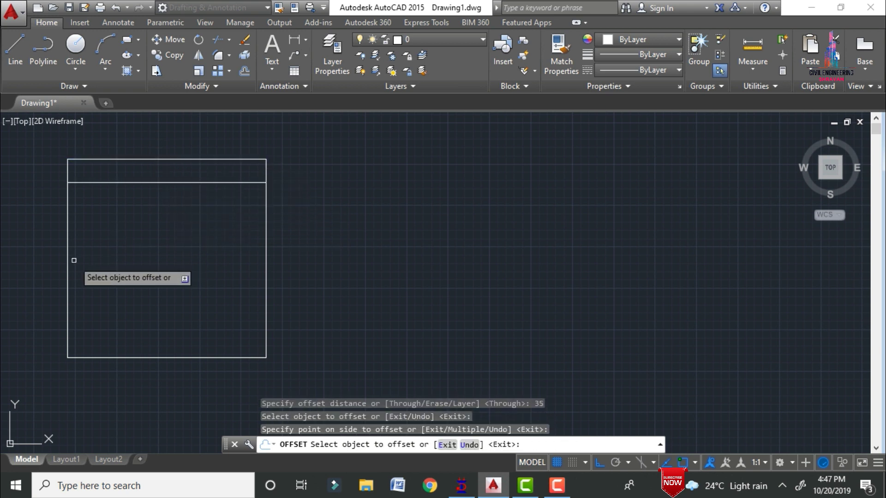
left_click(68, 264)
left_click(77, 257)
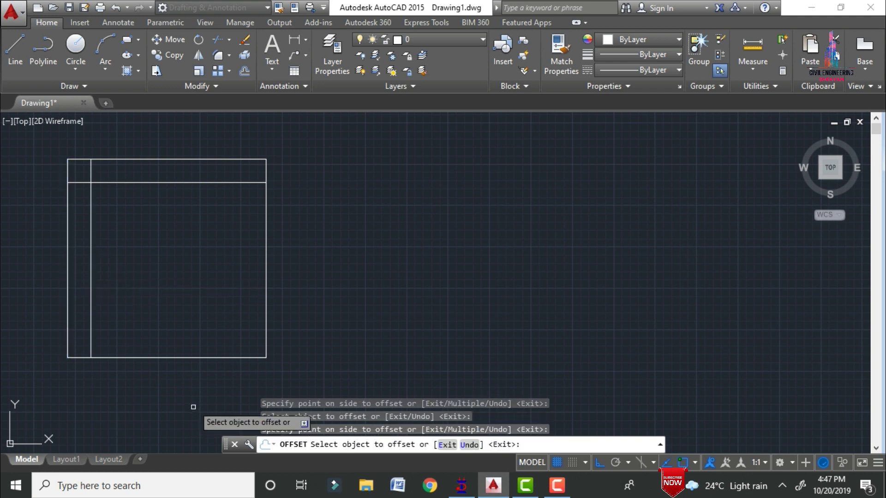
left_click(178, 356)
left_click(189, 279)
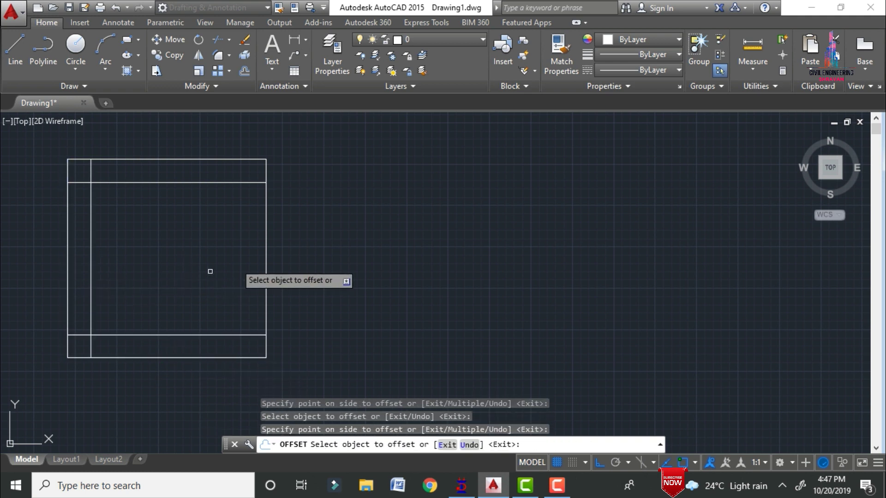
left_click(265, 246)
left_click(218, 271)
key("Escape")
scroll(98, 141, "up", 2)
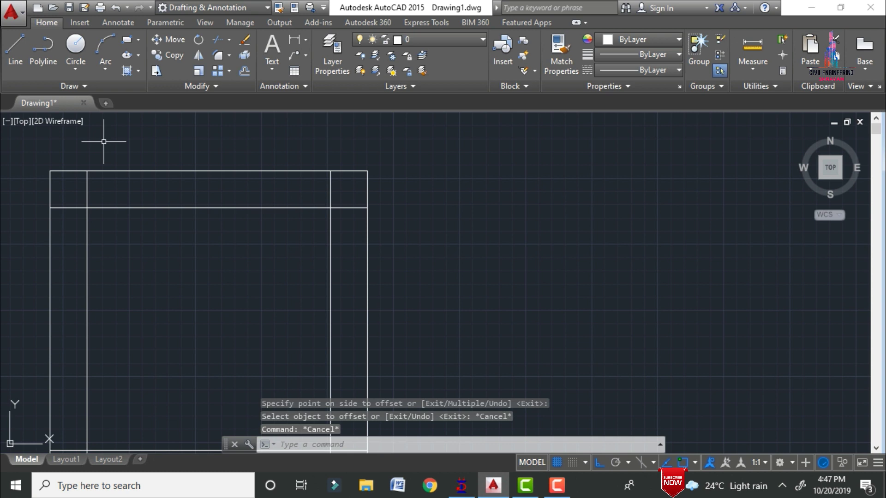
type("tr")
key("Return")
key("Return")
key("Escape")
key("ctrl+z")
key("Escape")
Trim the overlapping ends of the offset lines at the four corners to form a closed inner square.
type("tr")
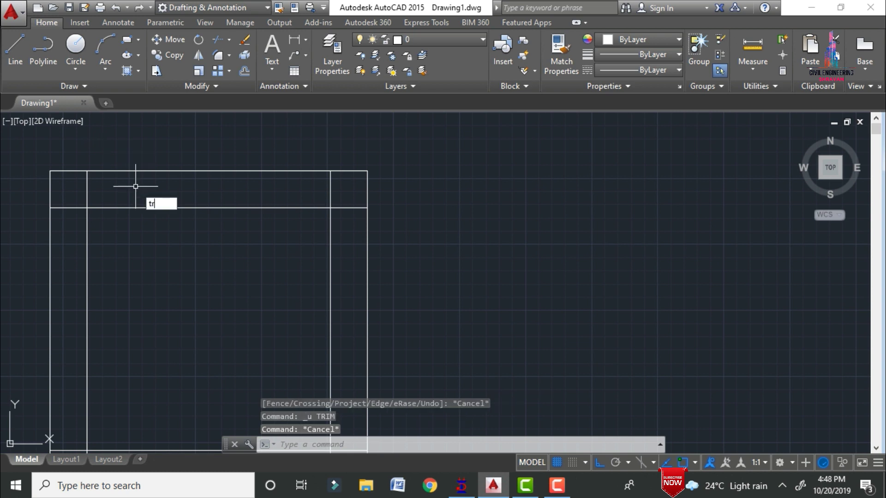
key("Return")
key("Return")
left_click(69, 208)
left_click(88, 192)
left_click(332, 187)
left_click(347, 202)
left_click(355, 208)
scroll(361, 166, "down", 3)
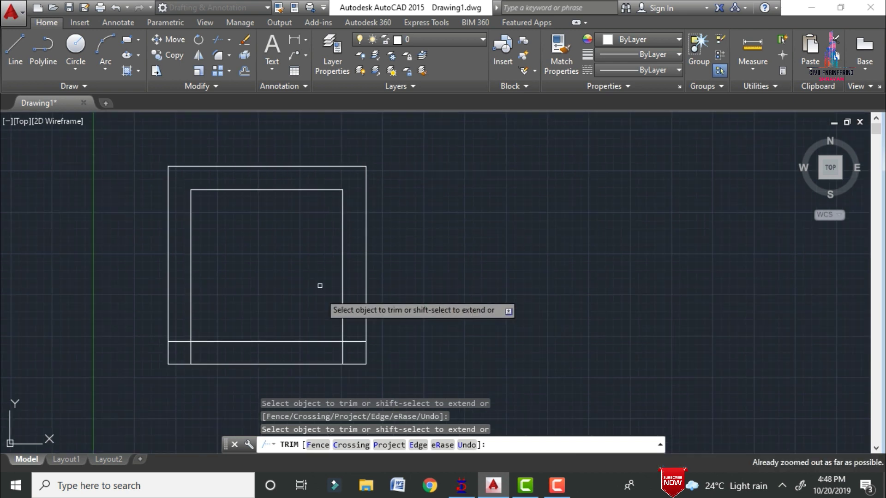
left_click(342, 356)
left_click(356, 342)
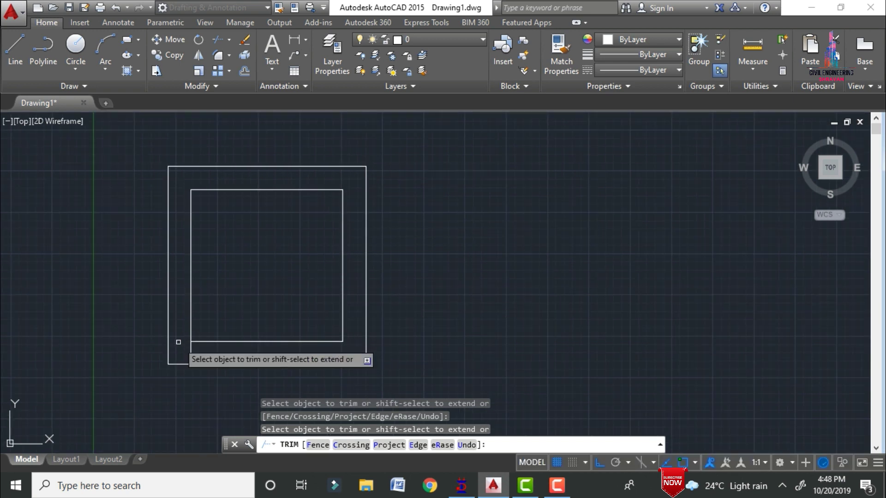
key("Escape")
Offset the four sides of the inner square 8 mm inward as guide lines for the bar centers.
middle_click_drag(299, 258, 280, 277)
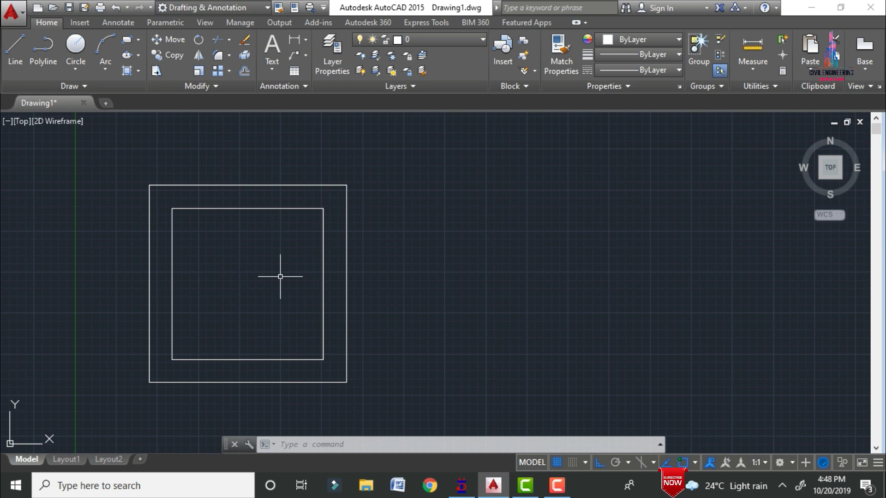
type("O")
key("Return")
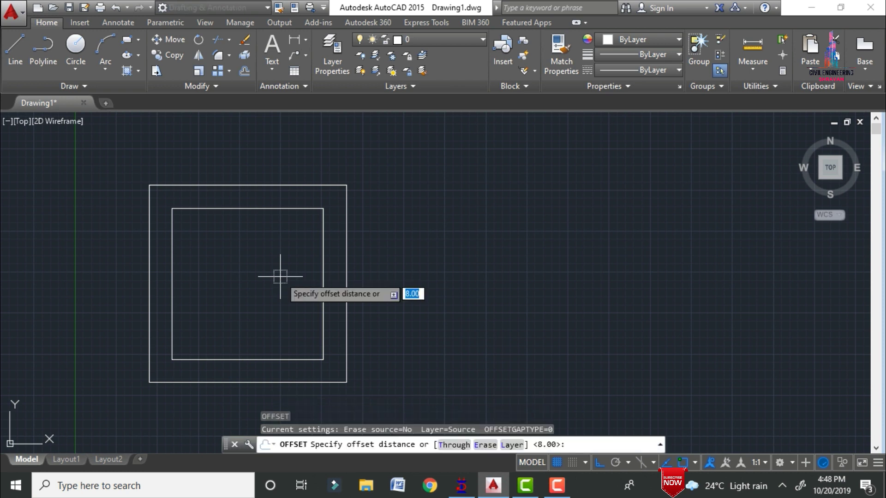
type("8")
key("Return")
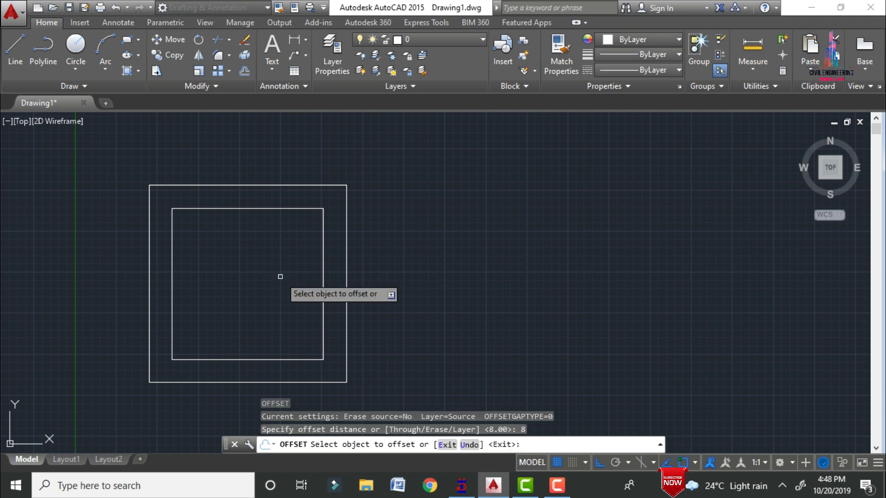
left_click(217, 208)
left_click(172, 273)
left_click(237, 275)
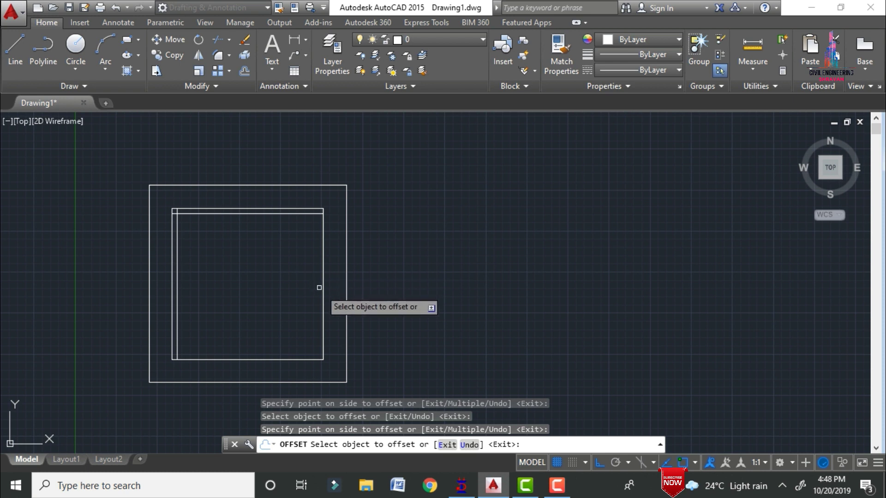
left_click(322, 324)
left_click(320, 325)
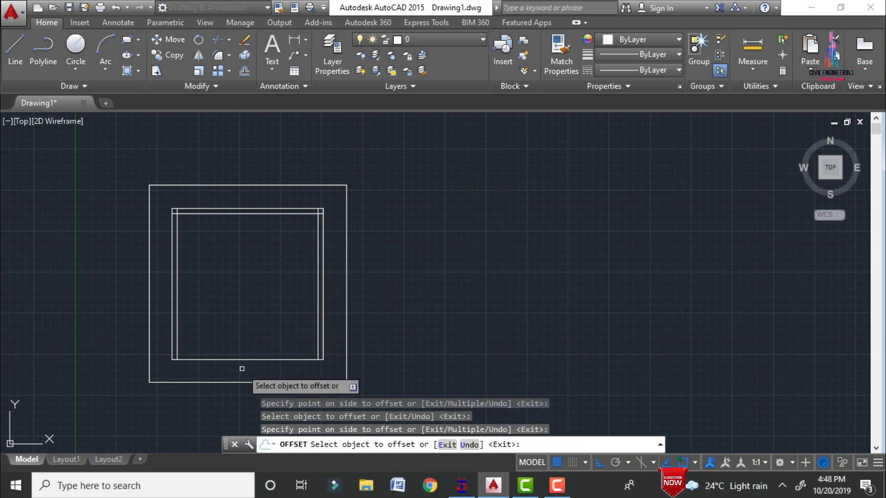
left_click(241, 360)
left_click(241, 287)
key("Escape")
Draw a bar circle of 8 mm radius centered on the guide-line intersection at the inner square's upper-left corner.
scroll(203, 210, "up", 4)
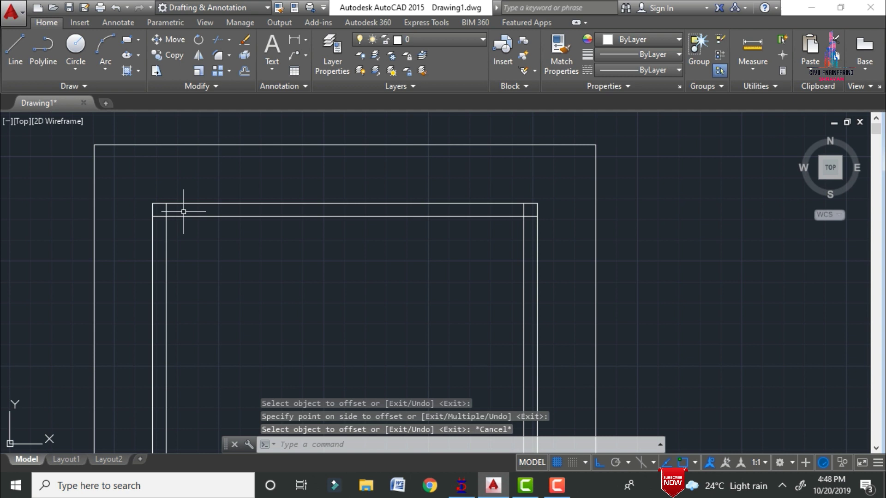
key("Escape")
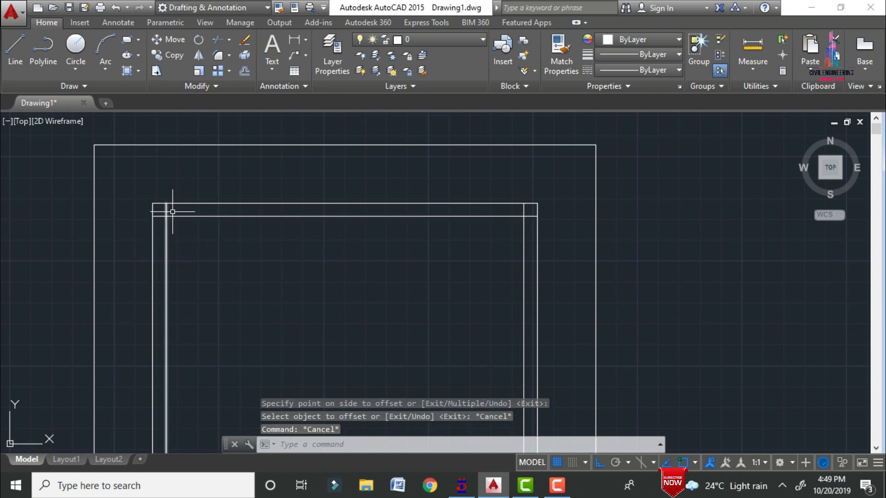
type("c")
key("Return")
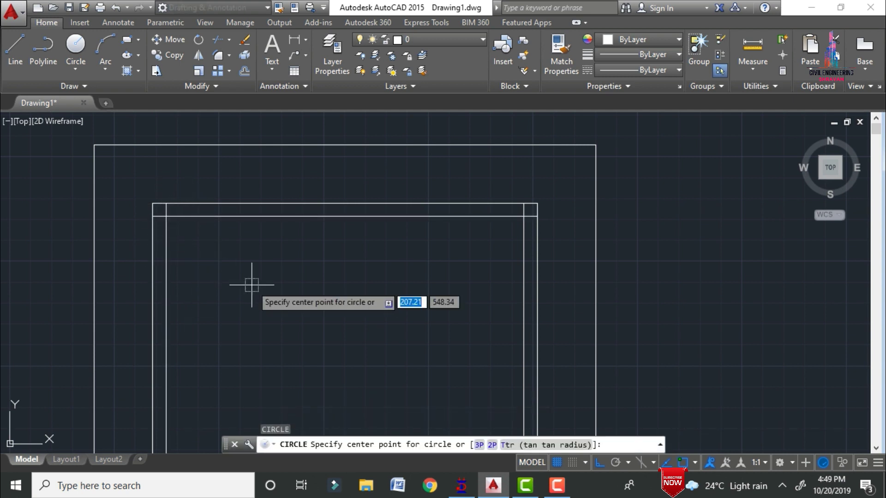
left_click(165, 216)
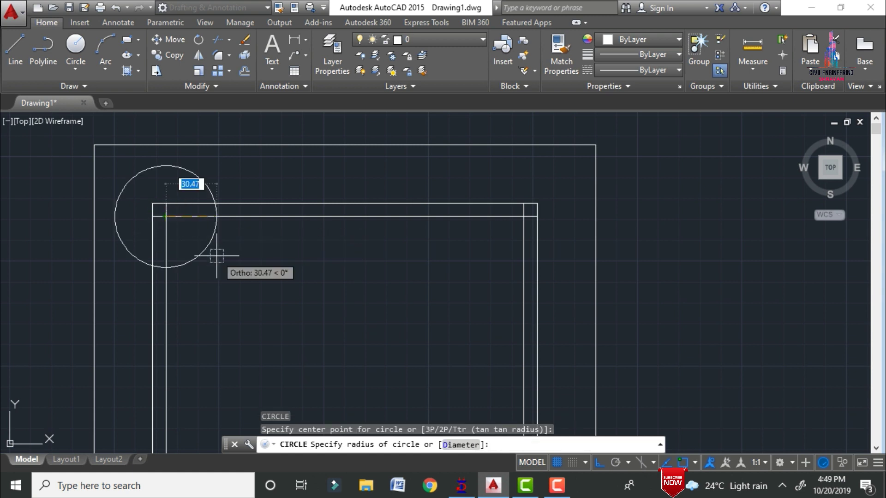
type("8")
key("Return")
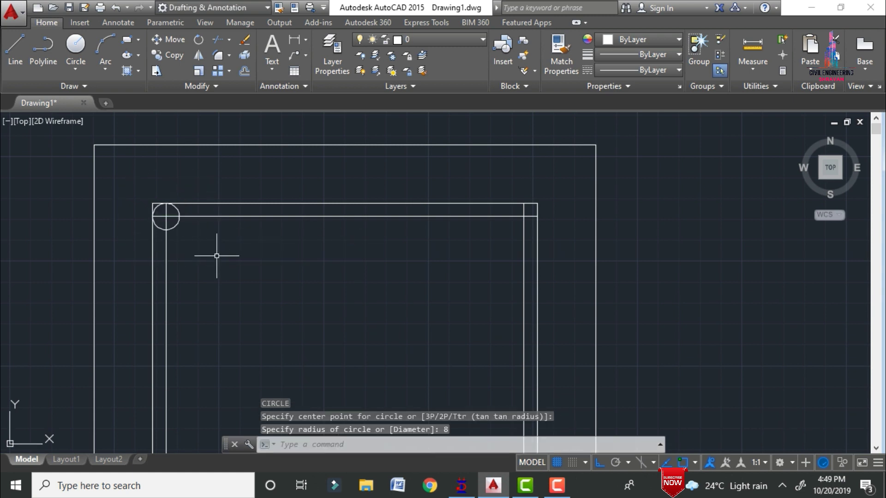
key("Escape")
Copy the bar circle from its center to the midpoint and right end of the upper guide line.
scroll(185, 229, "up", 2)
scroll(148, 213, "down", 2)
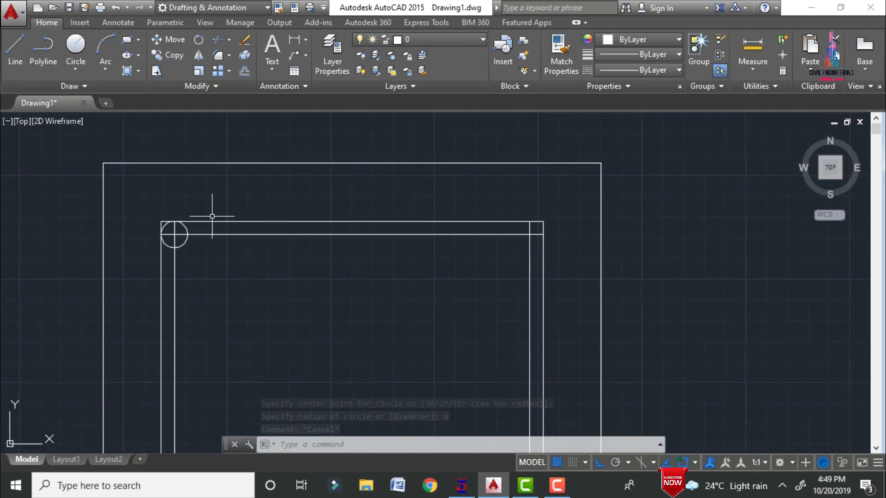
scroll(175, 234, "up", 2)
key("Escape")
key("Escape")
type("ct o")
key("Return")
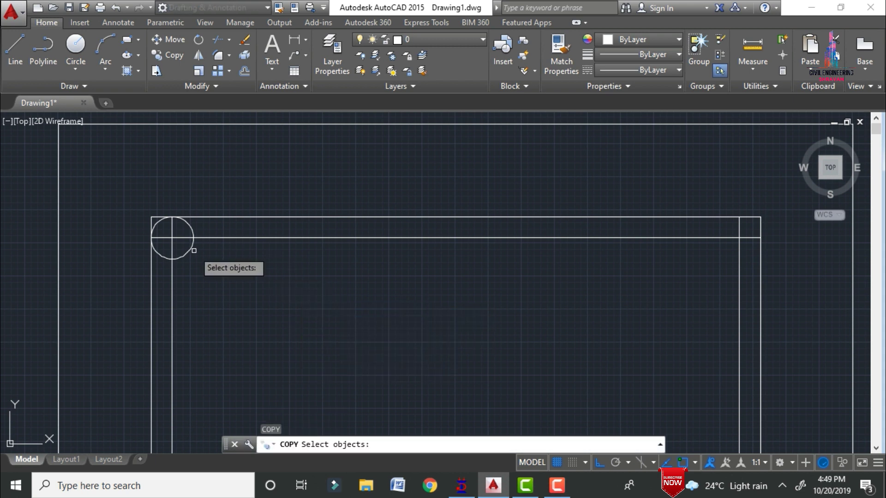
left_click(191, 251)
key("Return")
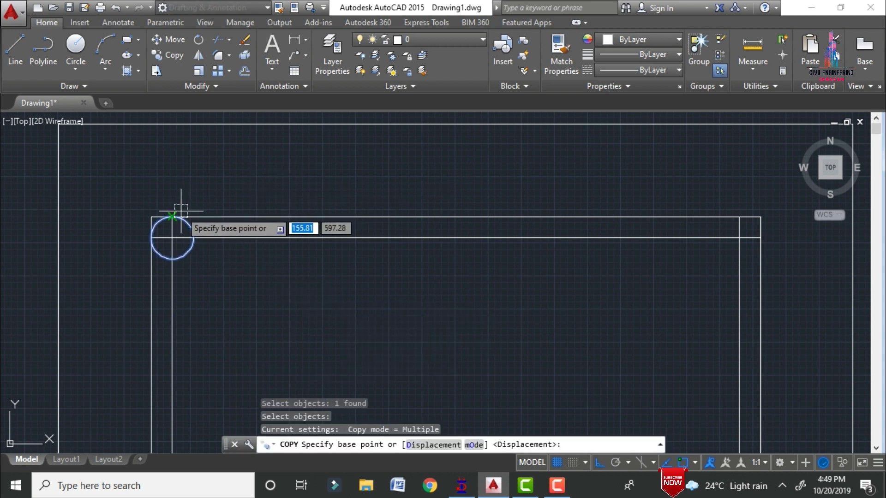
left_click(171, 237)
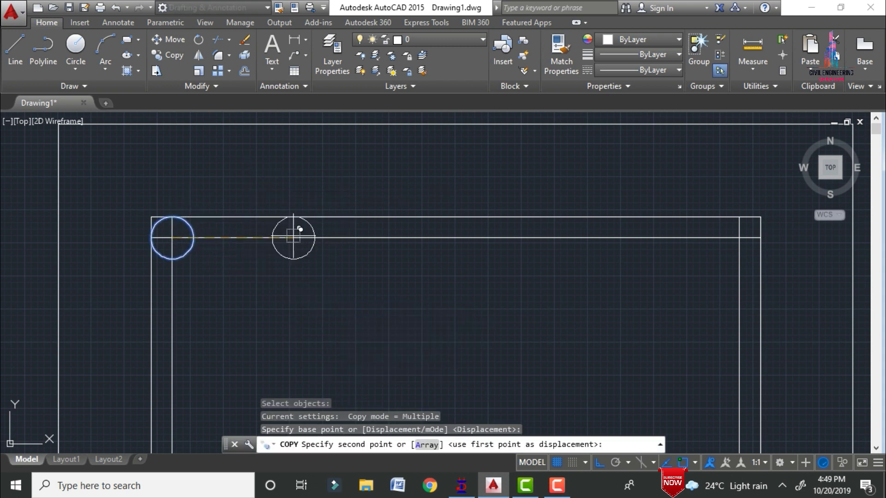
left_click(455, 238)
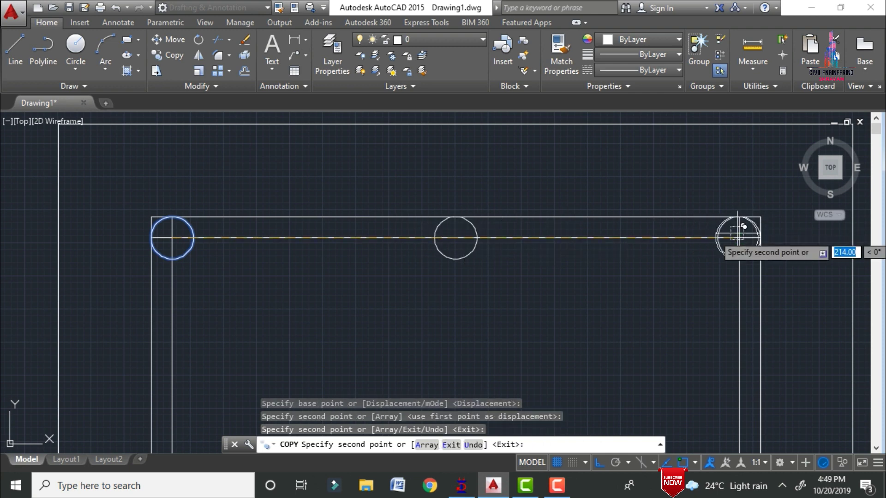
scroll(602, 189, "down", 6)
left_click(639, 202)
Place bar circle copies at the left guide line's midpoint and at the lower-left guide-line intersection.
scroll(496, 270, "up", 6)
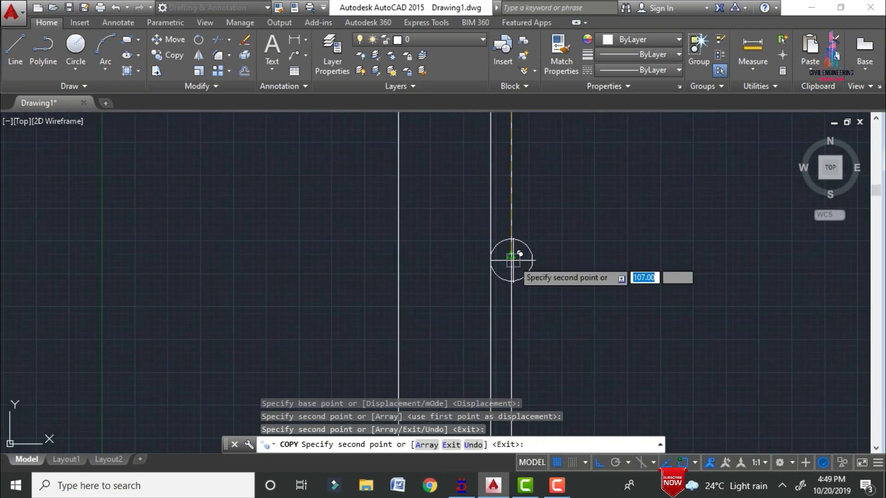
left_click(512, 260)
scroll(554, 256, "down", 6)
scroll(558, 257, "up", 7)
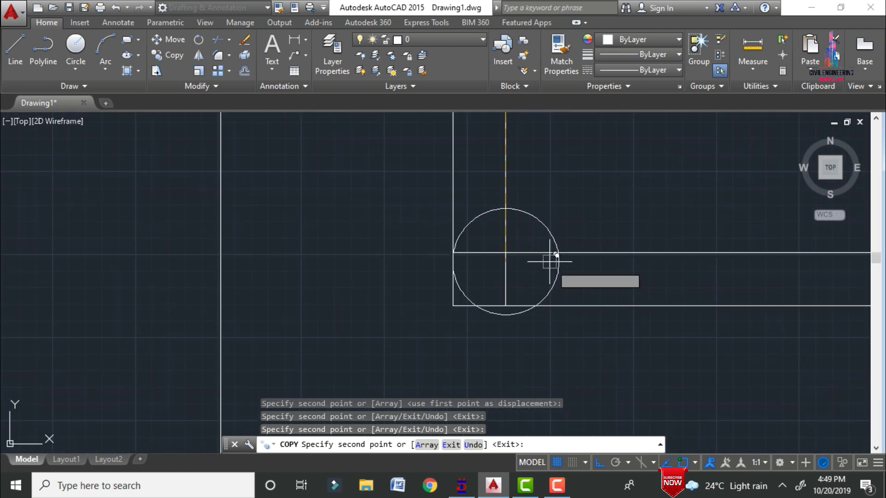
left_click(511, 247)
scroll(401, 253, "down", 6)
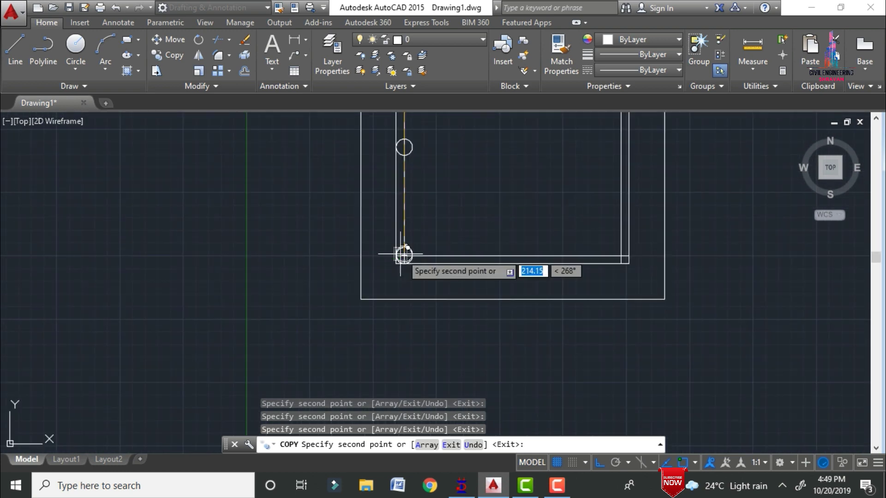
Place bar circle copies at the lower guide line's midpoint, the lower-right intersection and the right guide line's midpoint.
left_click(512, 255)
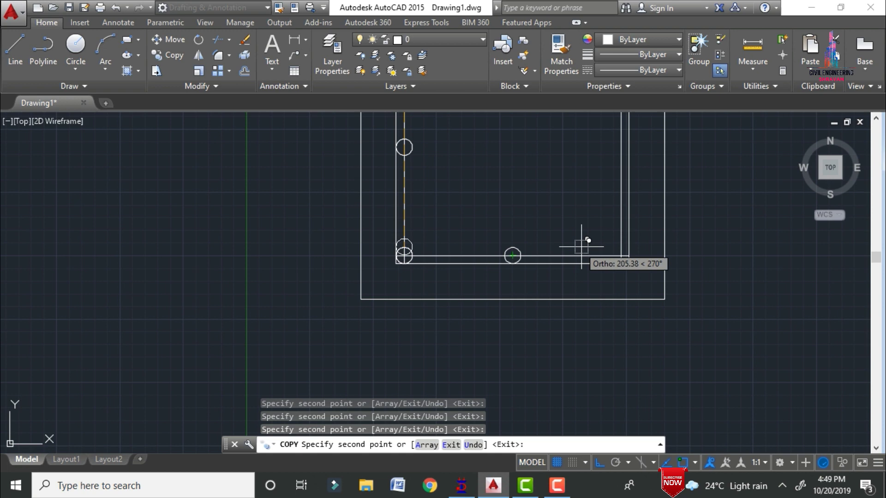
left_click(621, 255)
scroll(560, 251, "down", 5)
scroll(559, 254, "up", 7)
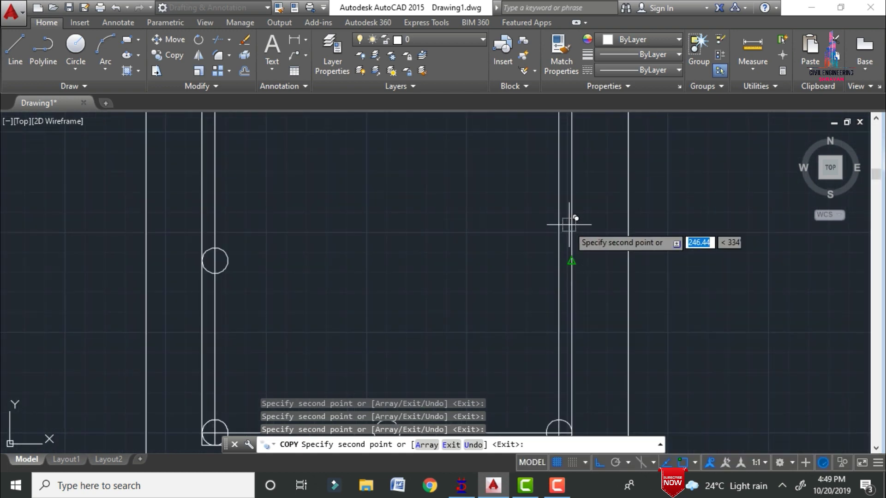
left_click(558, 257)
key("Escape")
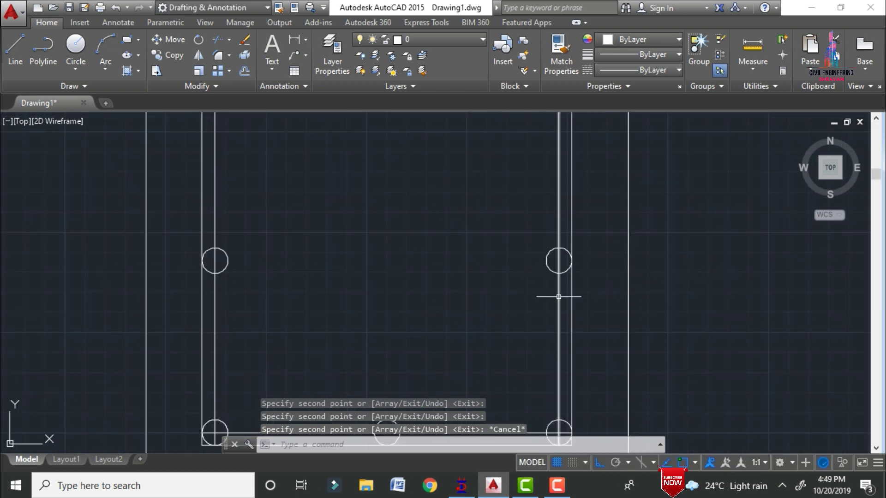
Erase the four guide lines running through the bar centers.
key("Delete")
scroll(568, 297, "down", 4)
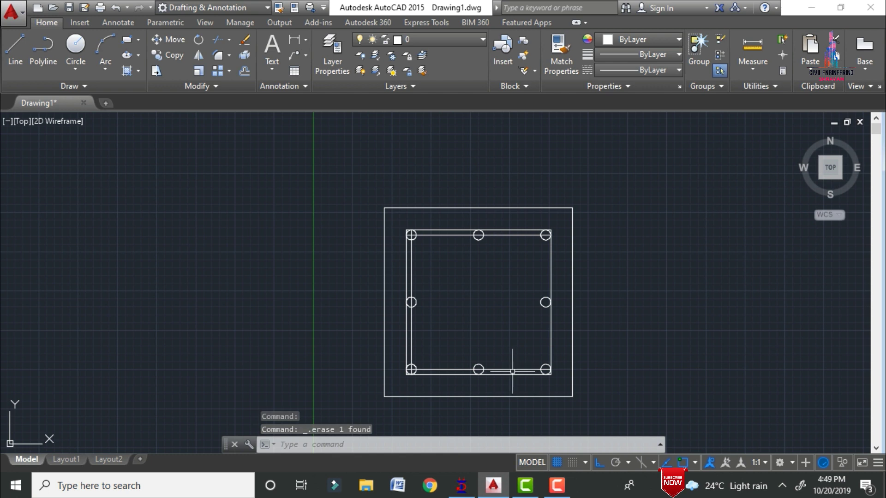
left_click(511, 369)
key("Escape")
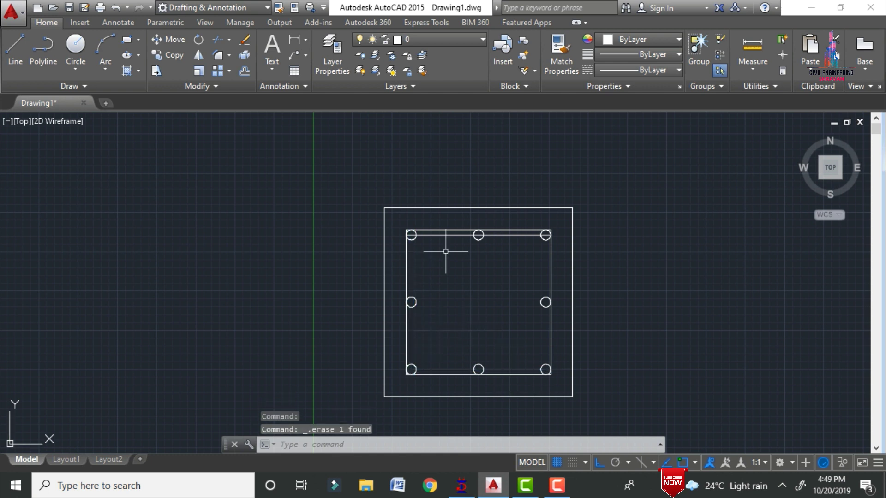
left_click(448, 235)
key("Escape")
With ortho off, draw a short slanted hook line from the top of the upper-left bar circle down to the right, inside the stirrup.
scroll(408, 232, "up", 5)
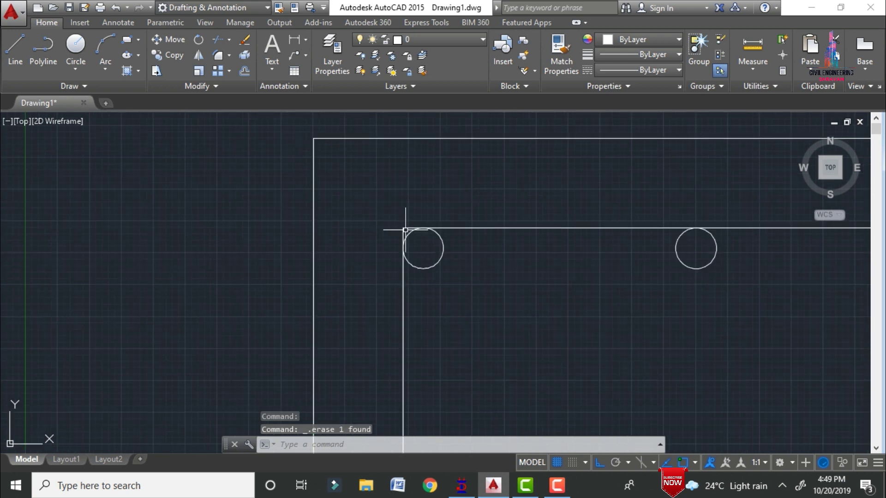
type("l")
key("Return")
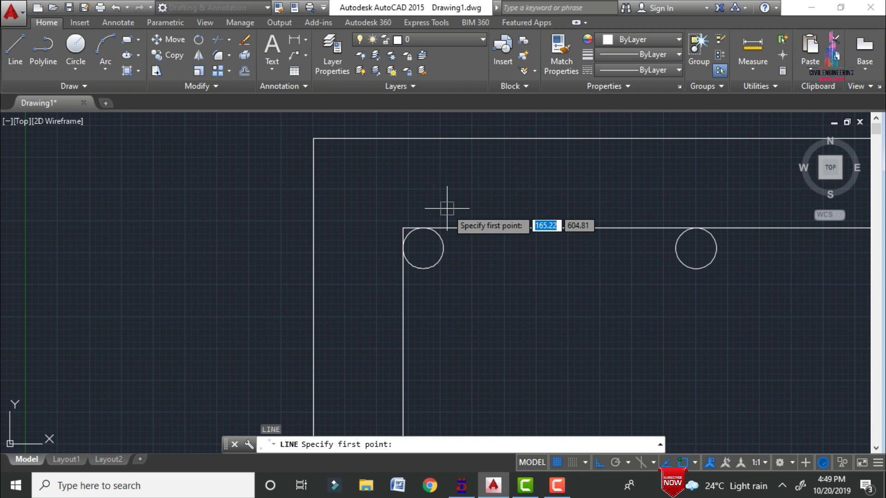
key("F8")
left_click(423, 228)
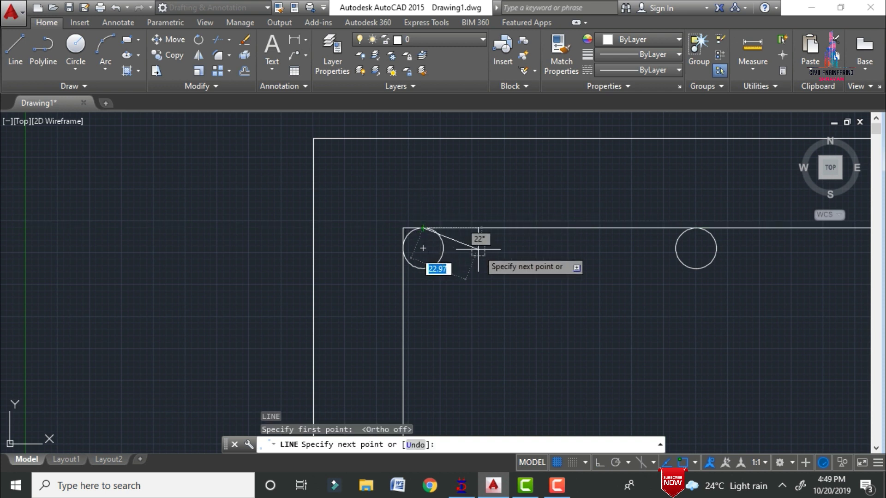
left_click(505, 251)
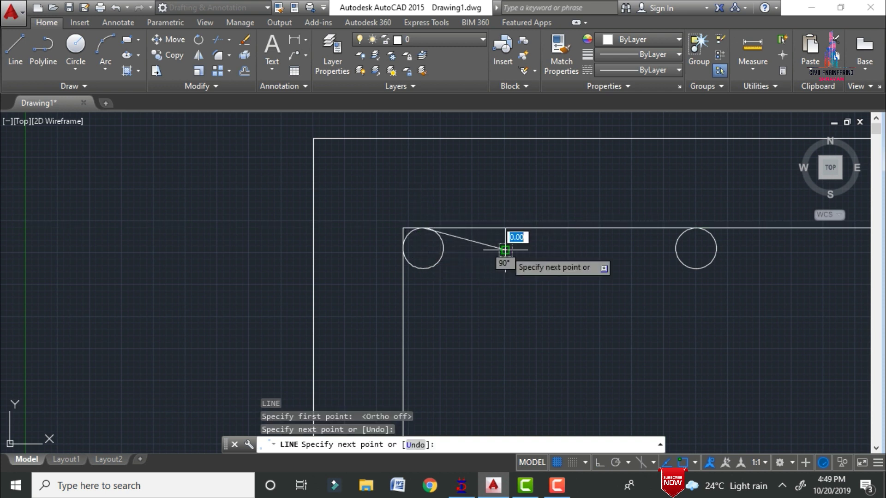
key("Escape")
Draw a second short hook line from the left side of the upper-left bar circle, slanting downward into the stirrup.
key("Return")
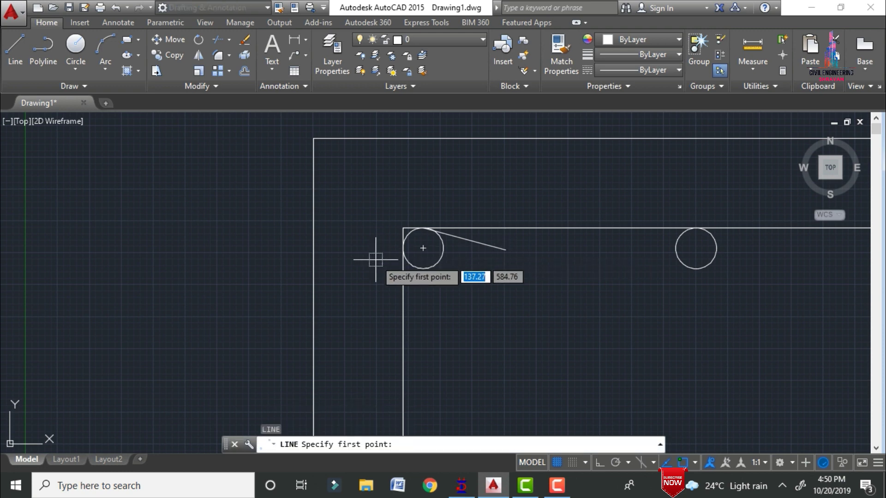
left_click(404, 257)
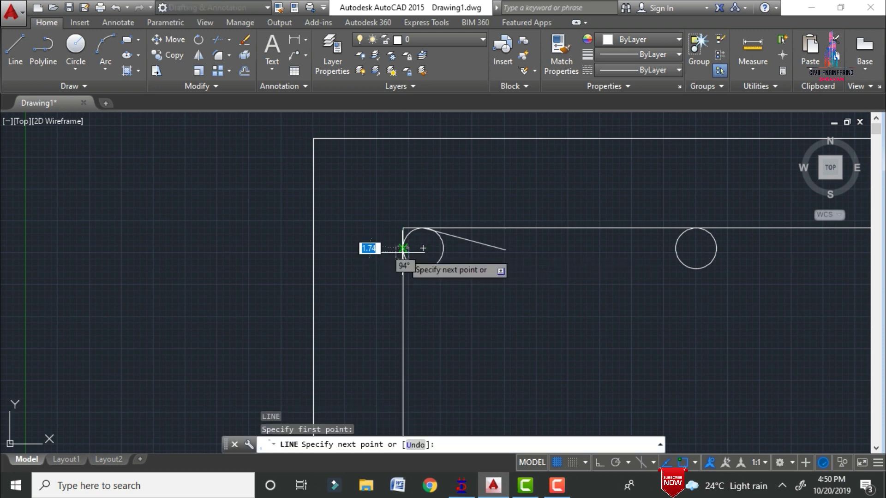
left_click(424, 320)
key("Escape")
scroll(297, 227, "down", 6)
key("Escape")
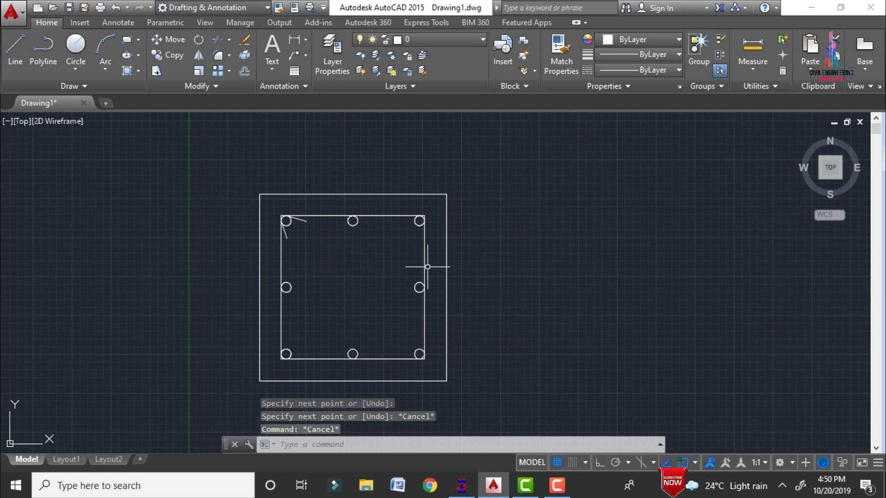
Change the color of the four inner stirrup lines and the two hook lines to Blue.
scroll(409, 311, "up", 2)
scroll(350, 237, "down", 2)
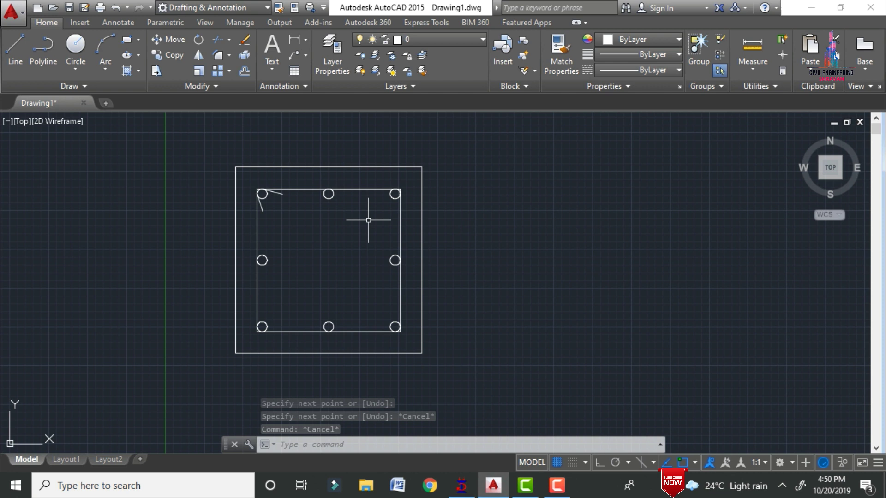
left_click(293, 189)
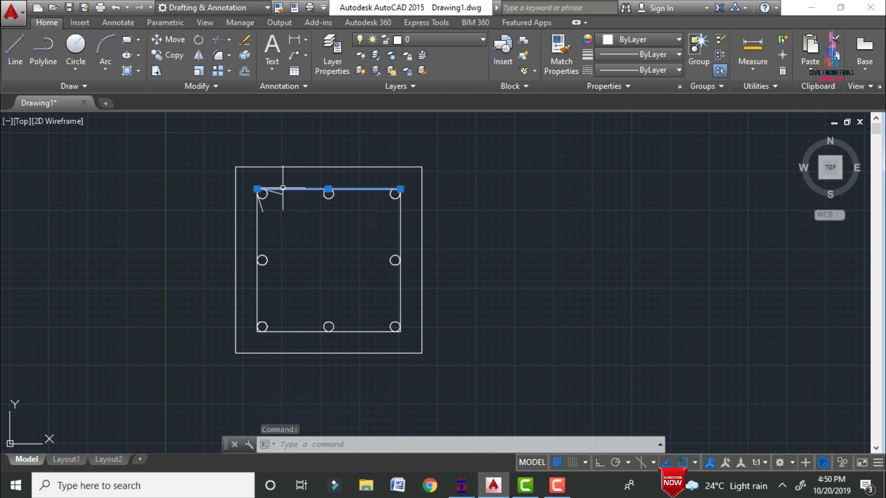
left_click(277, 193)
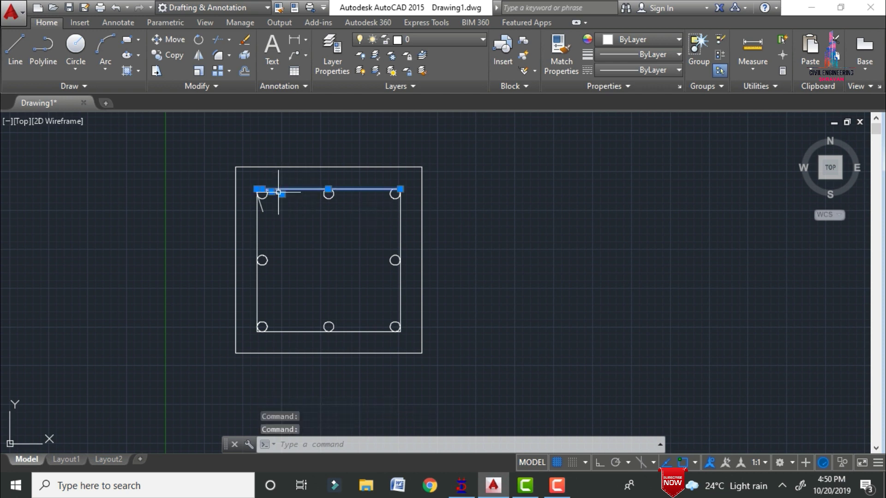
left_click(257, 221)
left_click(290, 332)
left_click(401, 283)
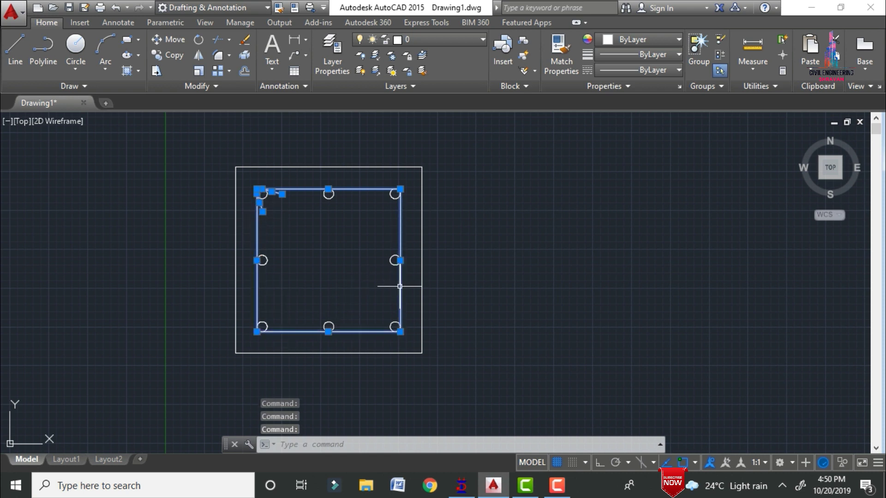
left_click(651, 39)
left_click(653, 172)
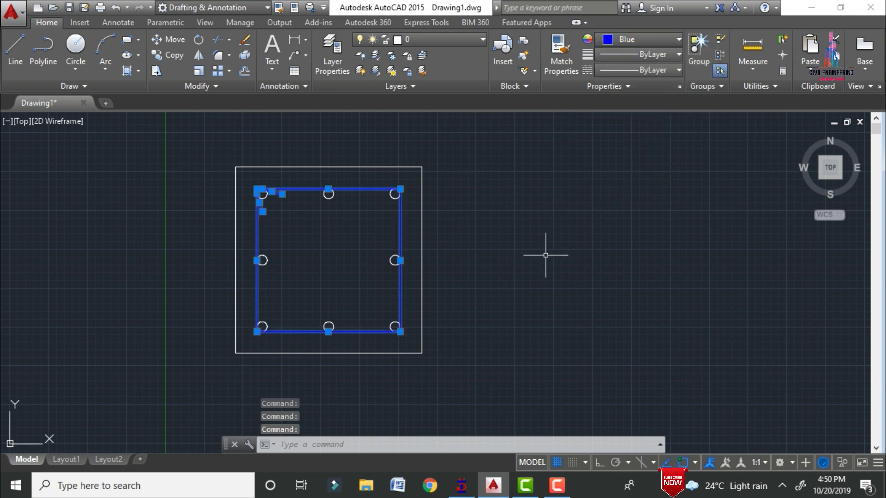
key("Escape")
key("Escape")
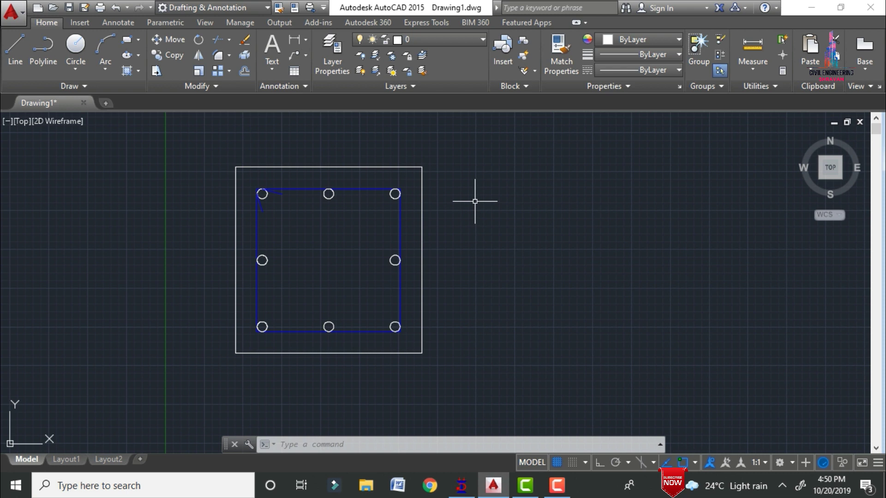
Add the multiline text "8-12mm Dia Bars" to the right of the column section with a text height of 80.
key("Return")
left_click(455, 233)
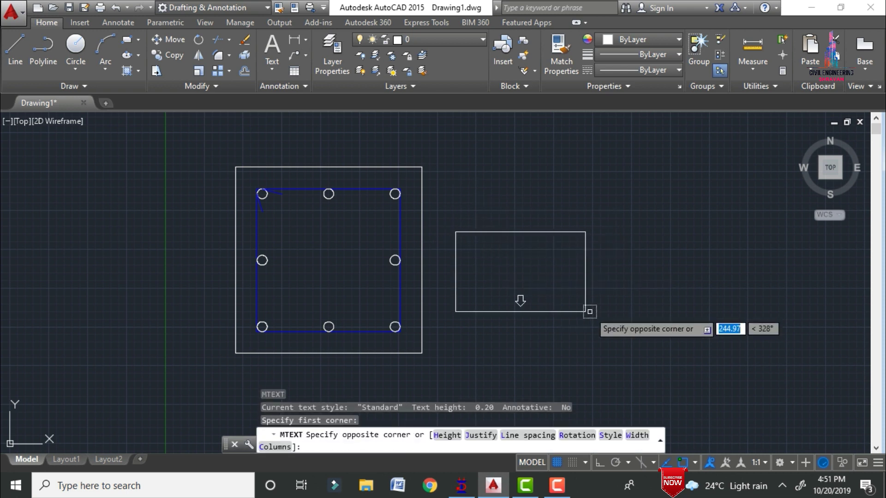
left_click(702, 306)
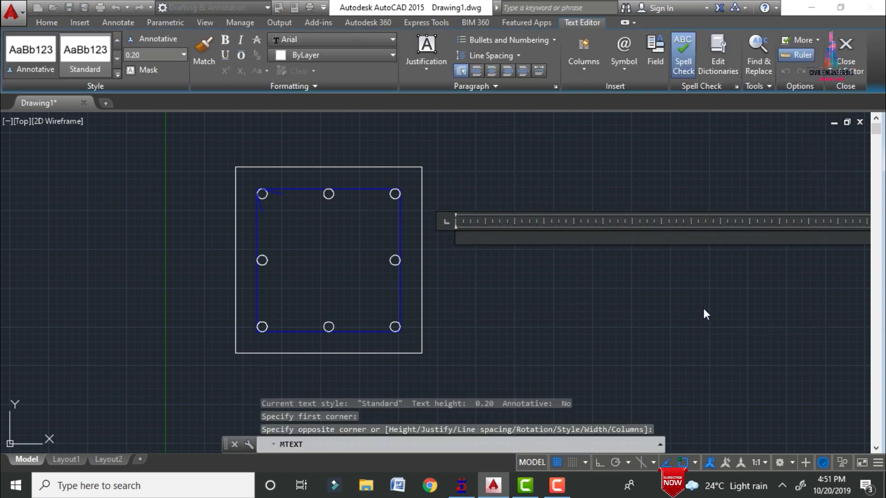
type("8-12mm Dia Bars")
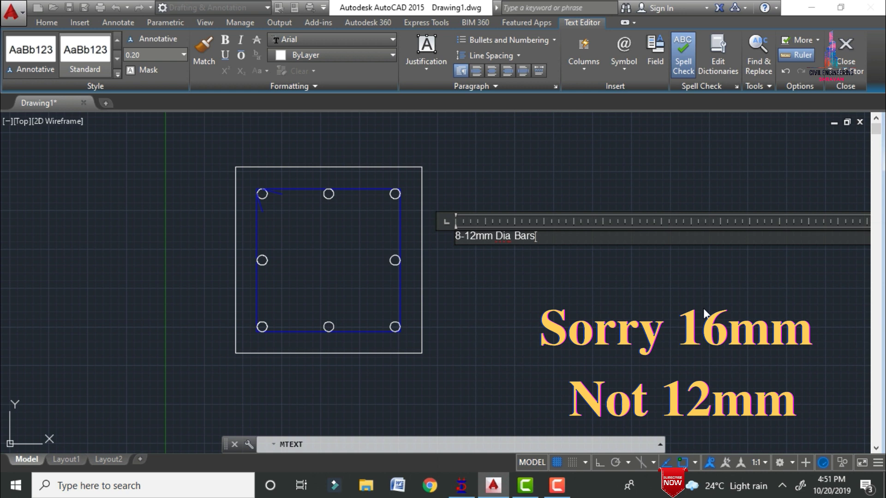
key("ctrl+a")
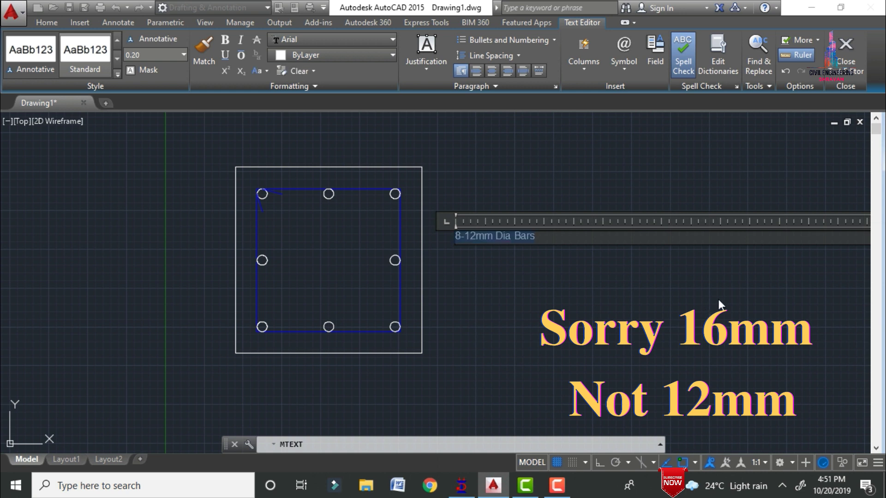
left_click(145, 55)
type("80")
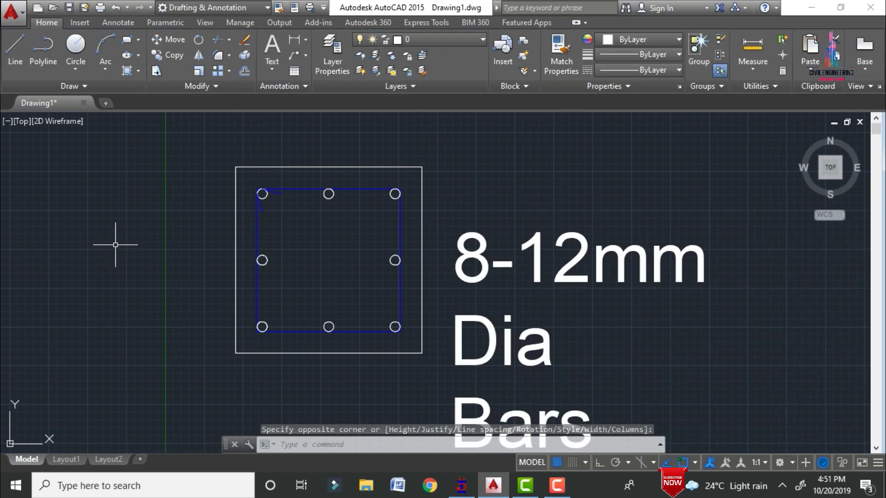
Reduce the text height of the "8-12mm Dia Bars" note to 30.
scroll(159, 211, "down", 3)
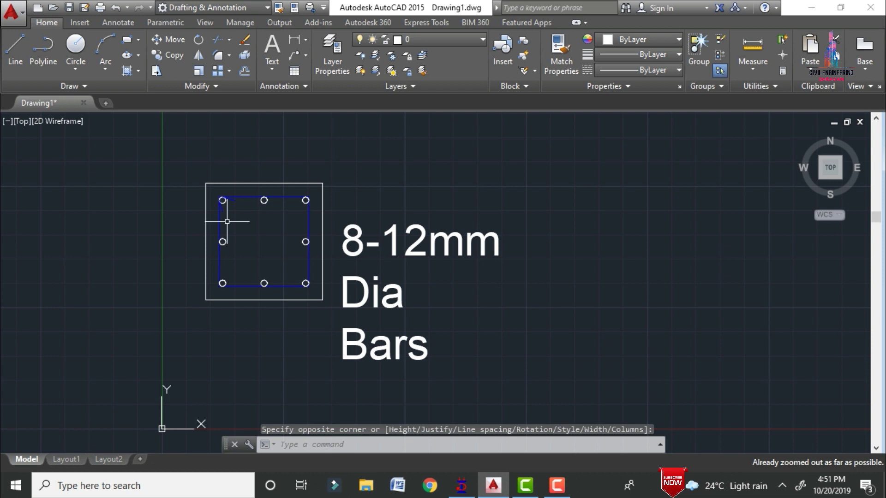
left_click(346, 238)
double_click(346, 237)
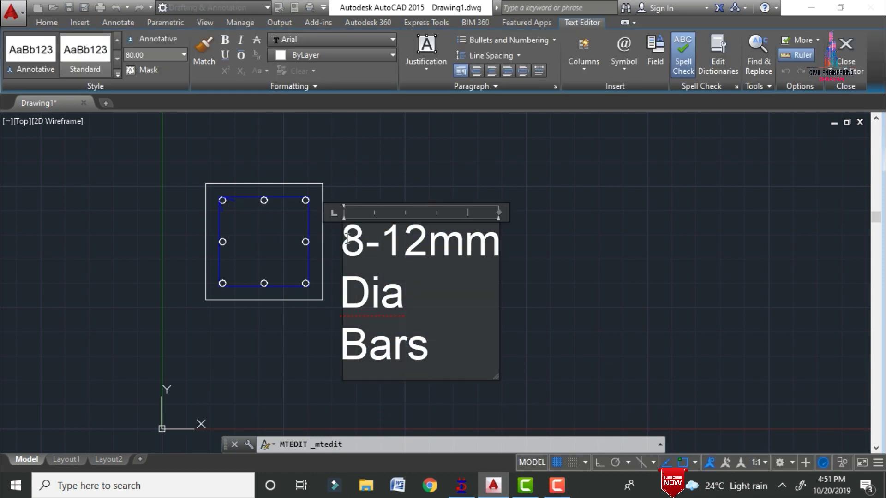
key("ctrl+a")
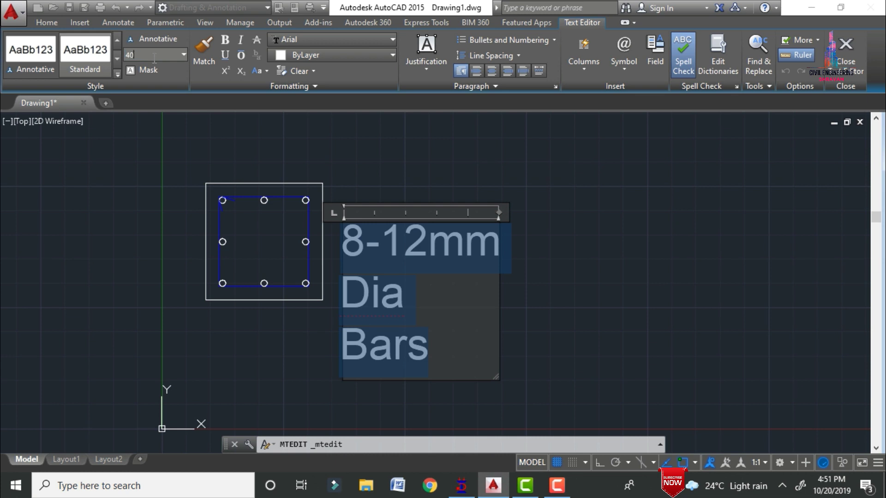
left_click(154, 58)
type("40")
key("Return")
left_click(146, 55)
key("Return")
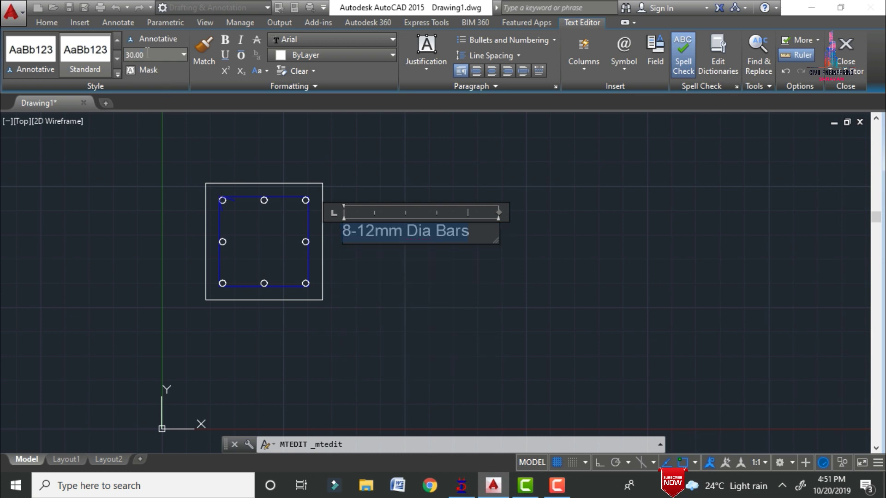
left_click(312, 347)
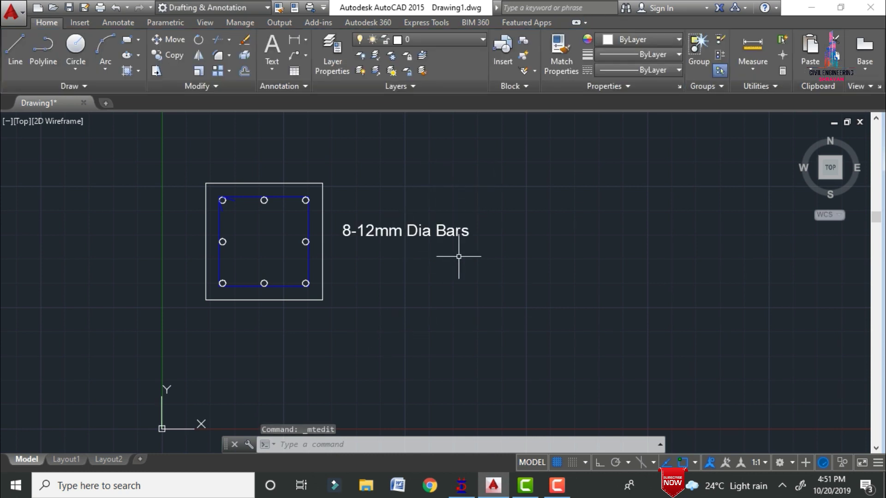
key("Escape")
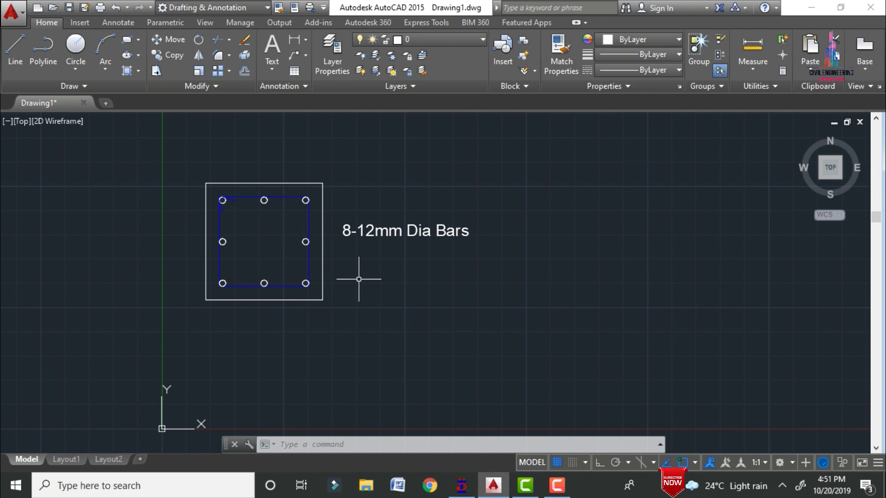
Copy the bar note about 118 units straight down.
type("co")
key("Return")
left_click(369, 234)
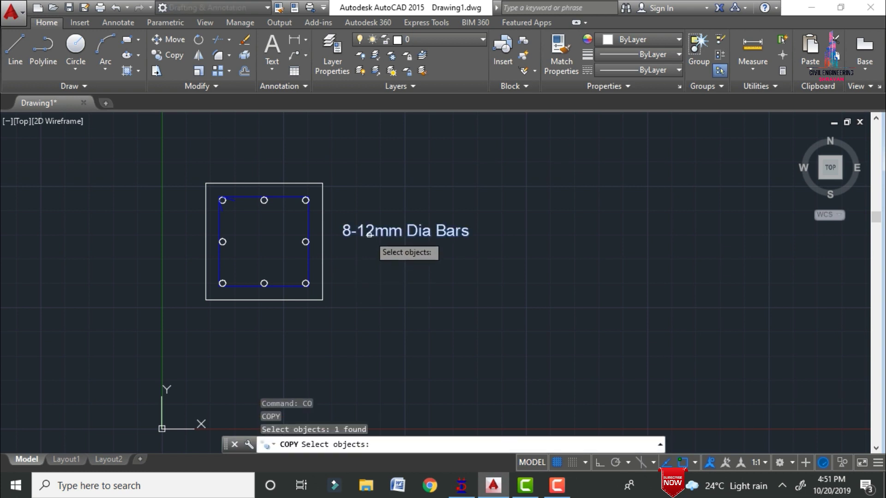
key("Return")
left_click(370, 232)
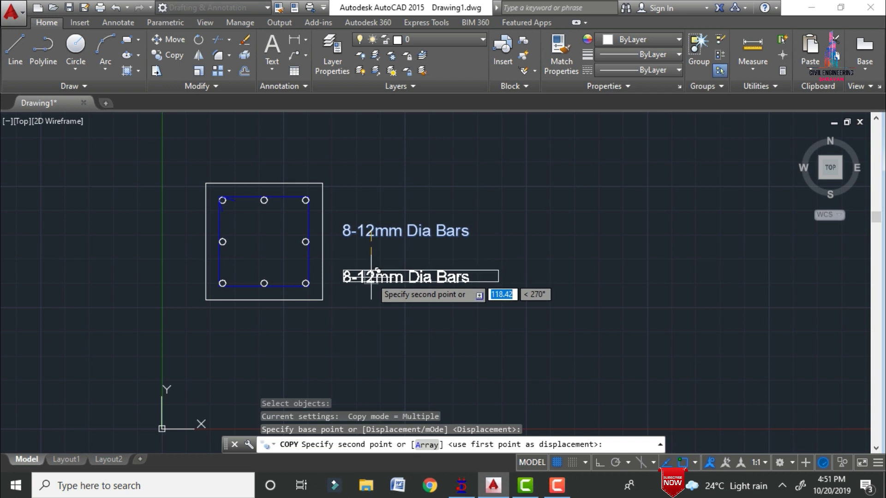
left_click(371, 277)
key("Escape")
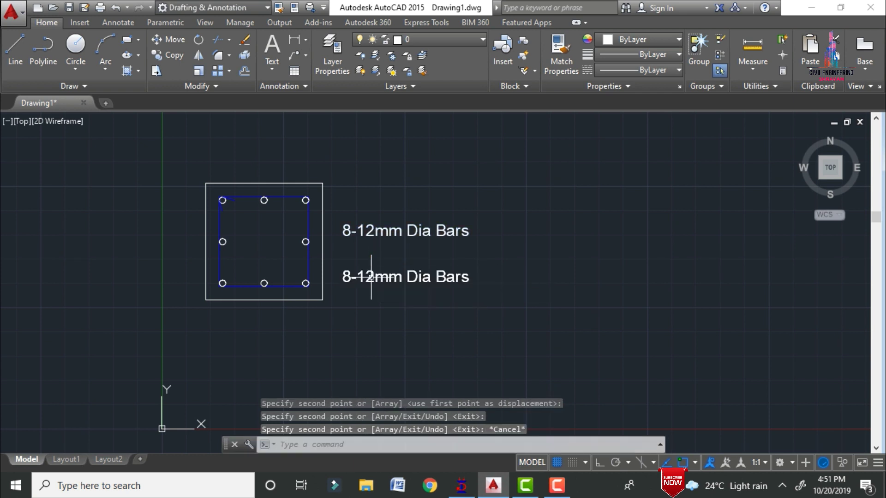
Replace the lower note's text with "Ring 8mm Dia with 110 C/C Distance" and widen its text frame to fit on one line.
double_click(371, 277)
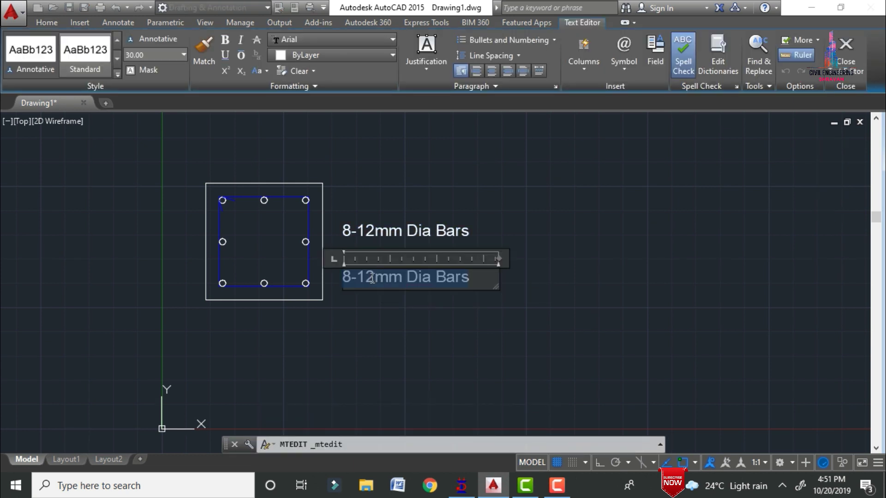
type("Ring")
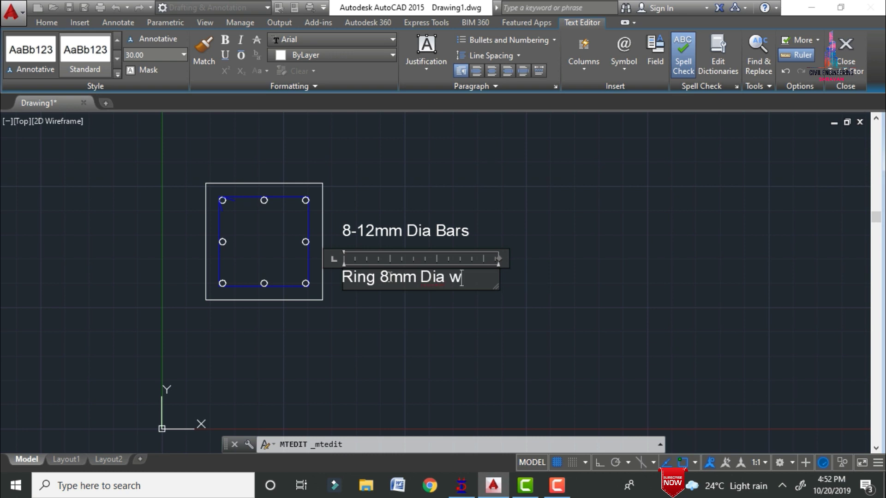
type("11")
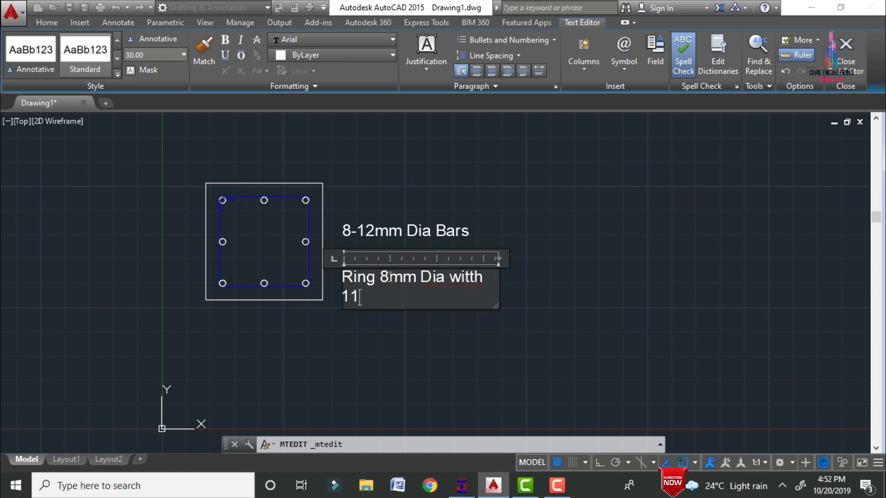
key("BackSpace")
key("BackSpace")
key("BackSpace")
key("BackSpace")
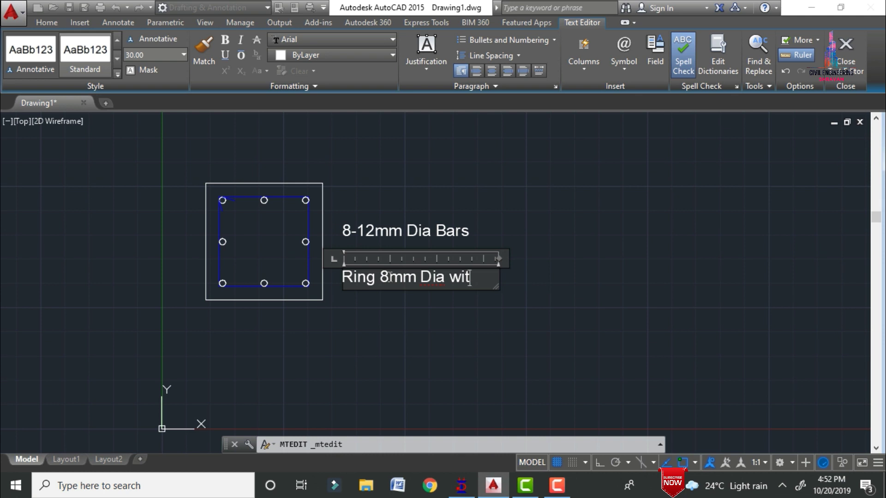
type("h 110 C/C D")
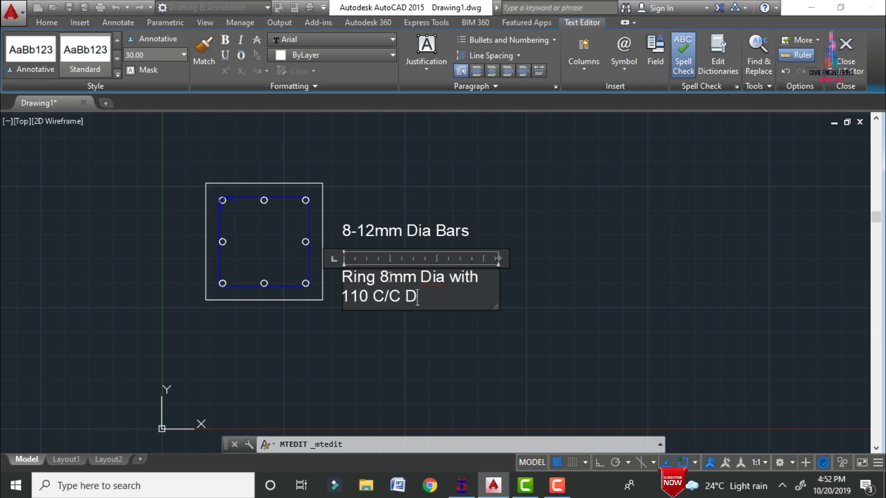
type("istance")
left_click_drag(497, 307, 630, 289)
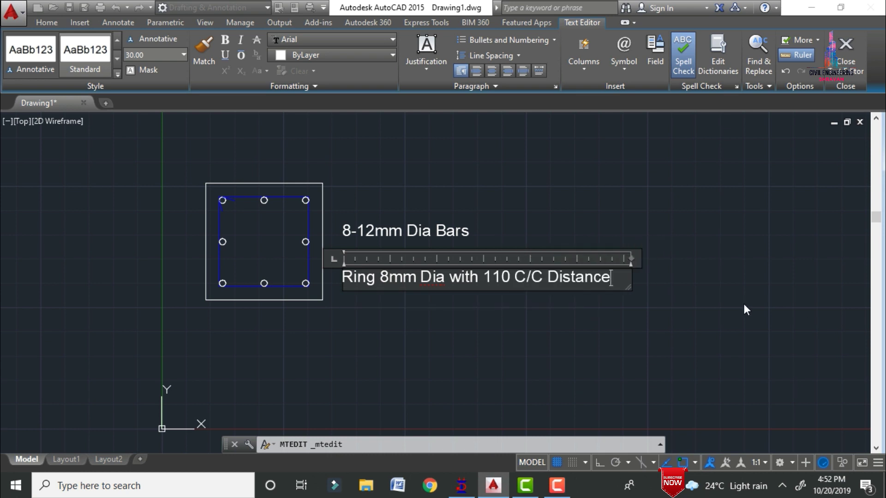
left_click(857, 295)
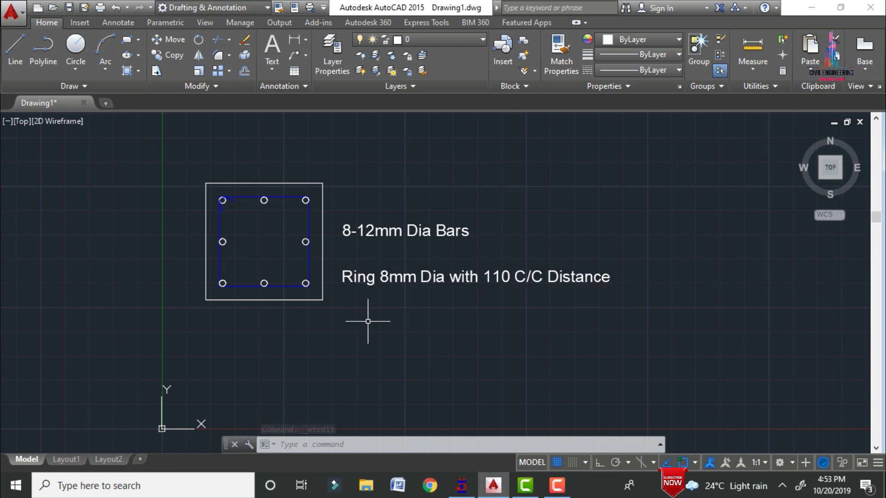
scroll(406, 289, "up", 2)
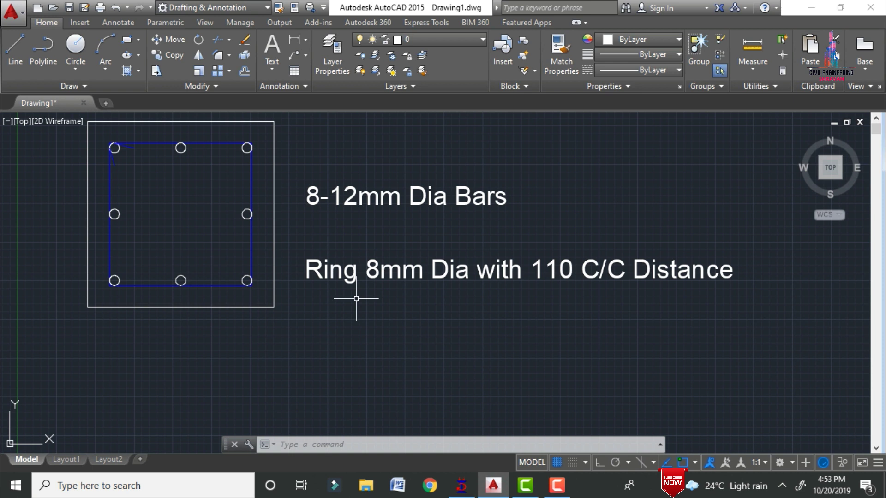
type("mt")
key("Return")
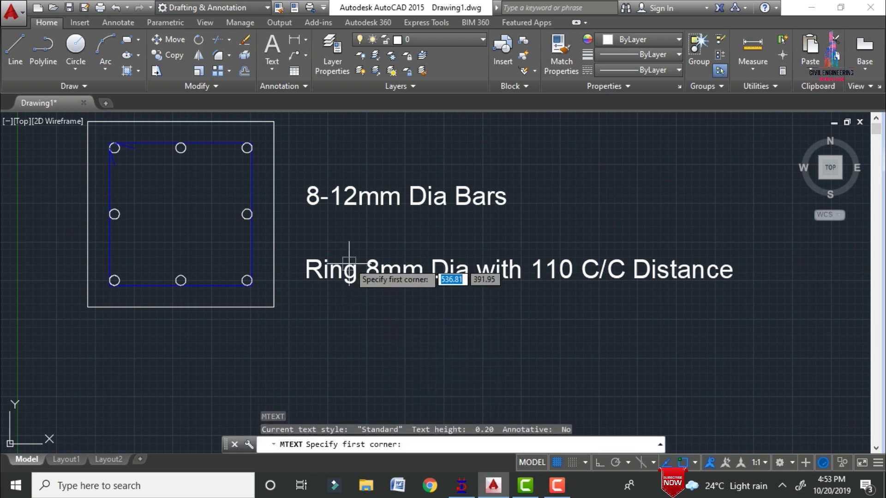
key("Escape")
Copy the "Ring 8mm Dia with 110 C/C Distance" note once, placing the copy below it and slightly to its left.
type("c")
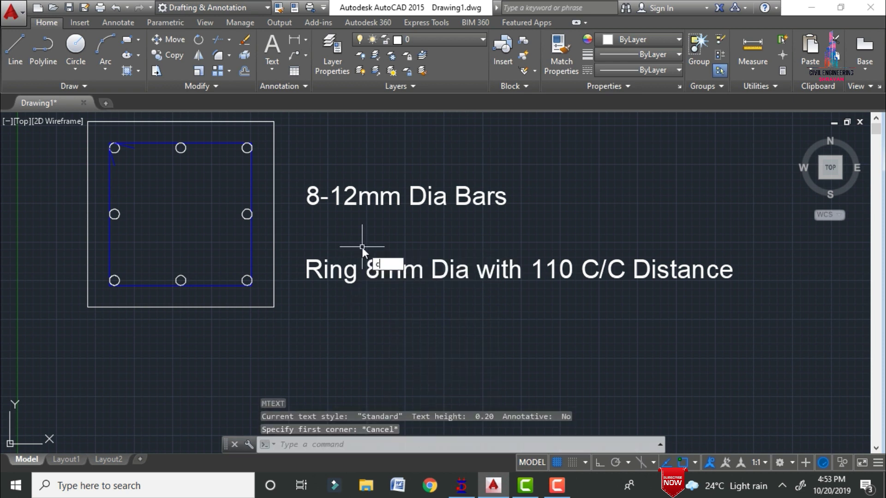
type("o")
key("Return")
left_click(327, 264)
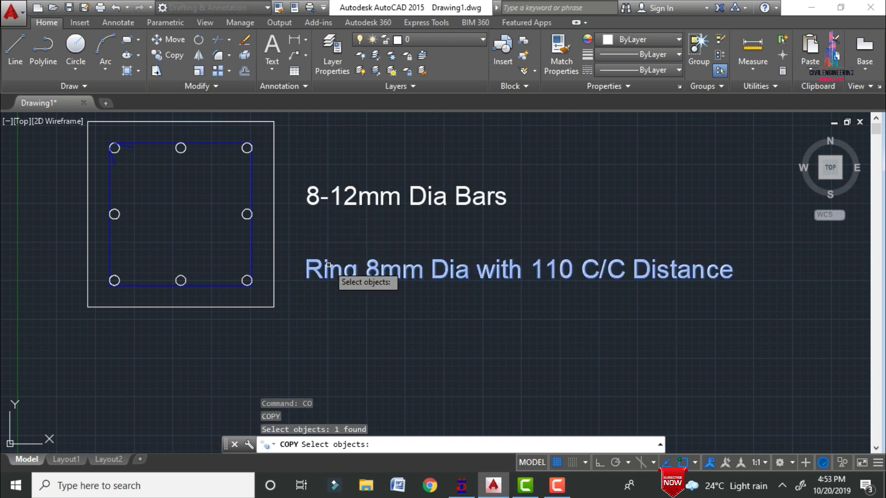
key("Return")
left_click(326, 268)
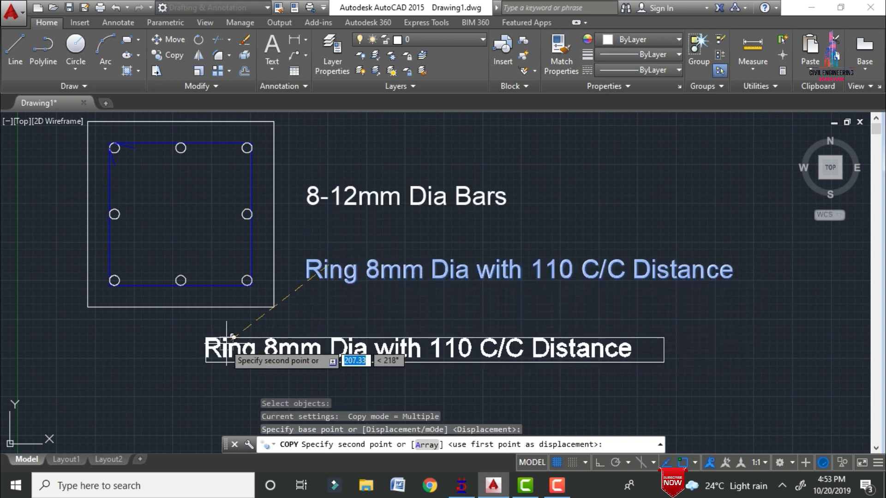
left_click(270, 327)
key("Escape")
Shorten the copied note's text to just "Ring".
double_click(304, 339)
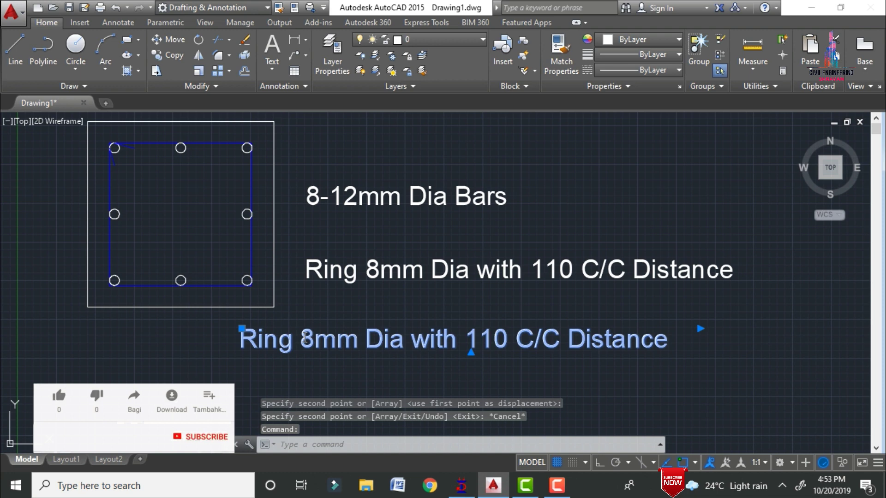
left_click_drag(303, 339, 668, 337)
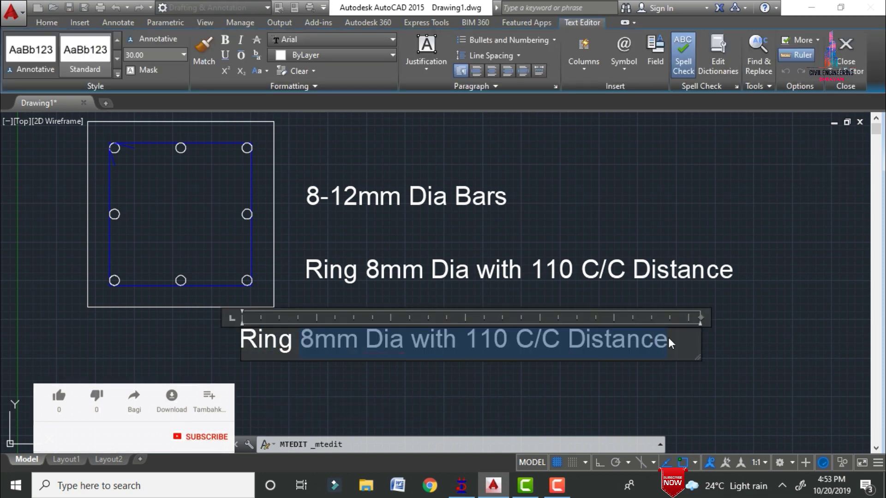
key("BackSpace")
left_click(412, 120)
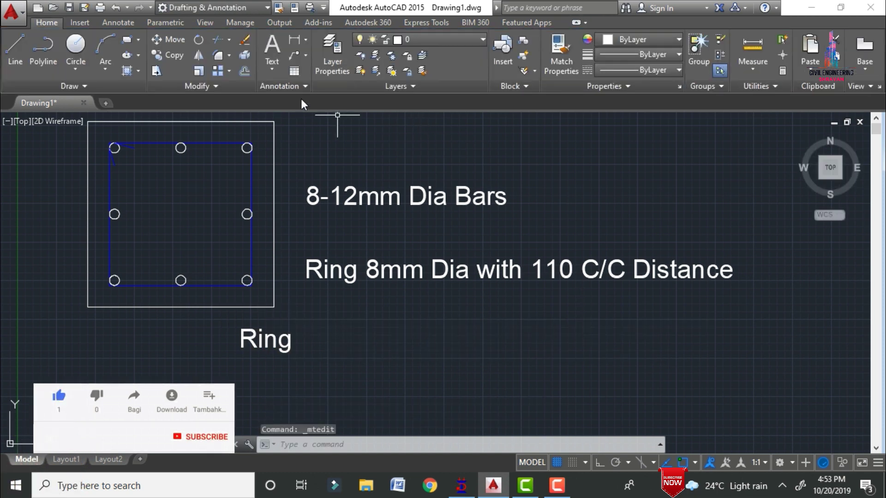
Place a vertical linear dimension between the two right-hand corners of the blue ring and read its value.
left_click(293, 44)
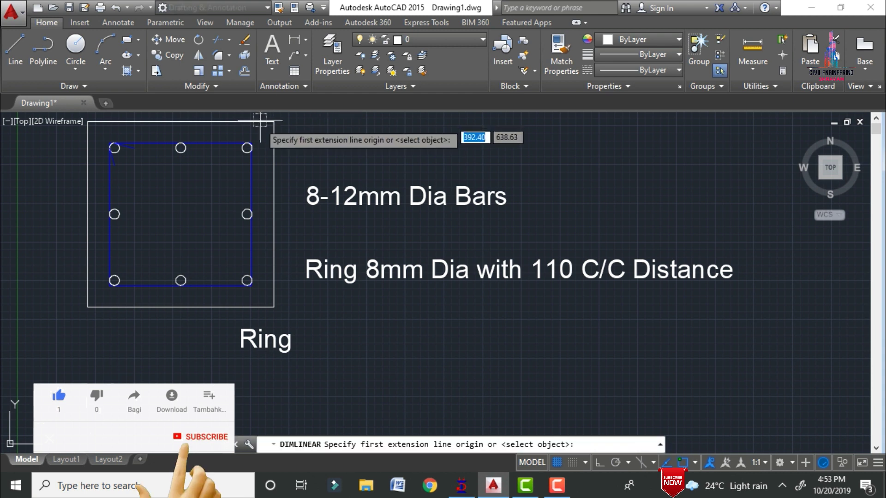
left_click(251, 144)
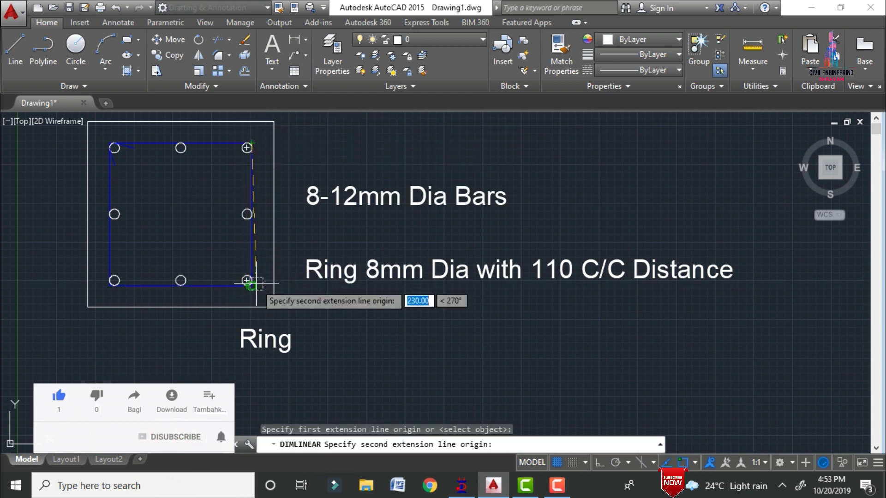
left_click(251, 285)
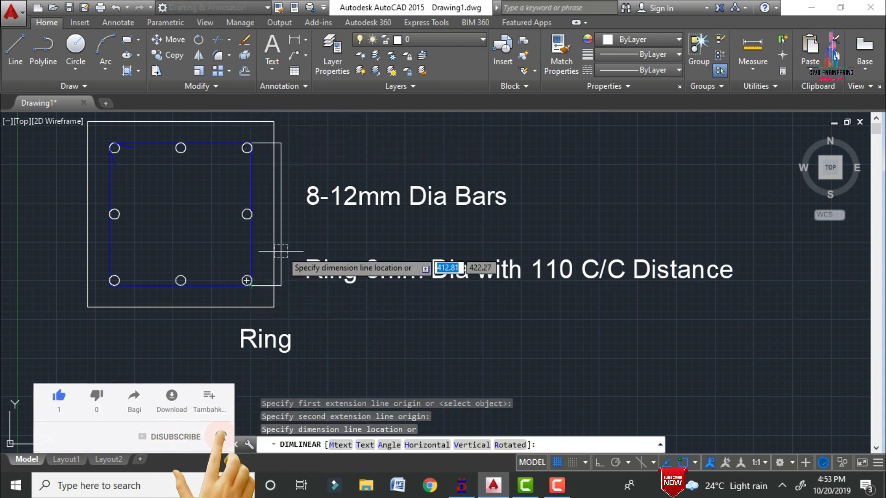
left_click(282, 263)
scroll(283, 184, "up", 10)
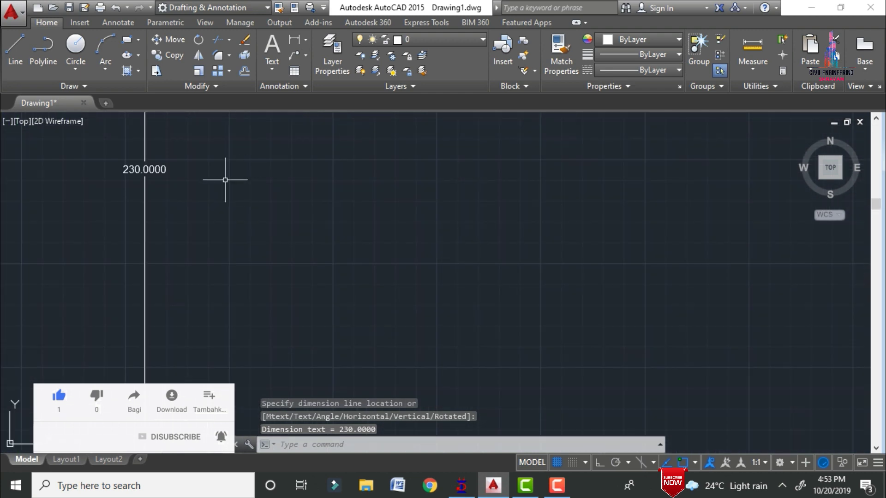
Erase the temporary vertical dimension from the ring's right side.
left_click(146, 194)
left_click(199, 196)
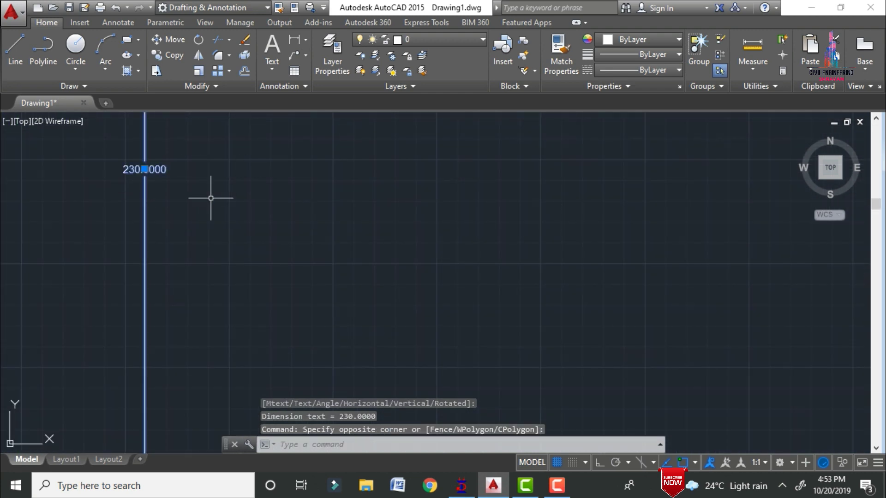
key("Delete")
scroll(307, 188, "down", 1)
scroll(300, 210, "down", 8)
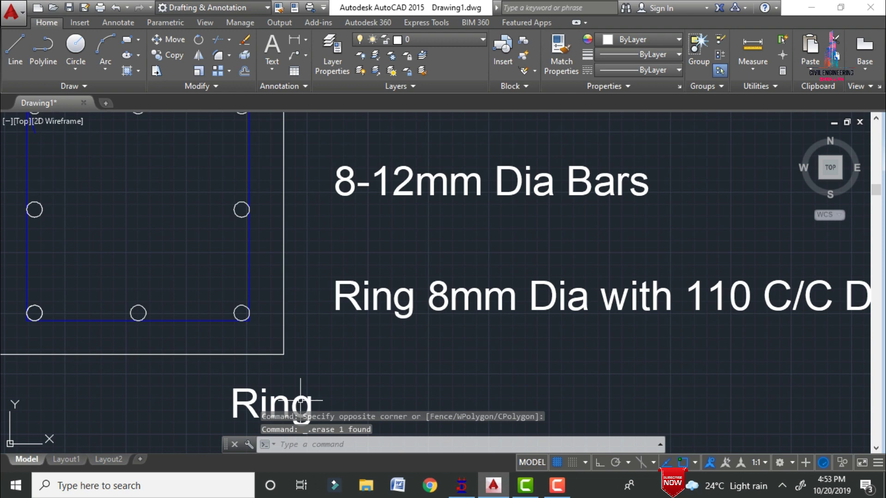
scroll(300, 403, "down", 2)
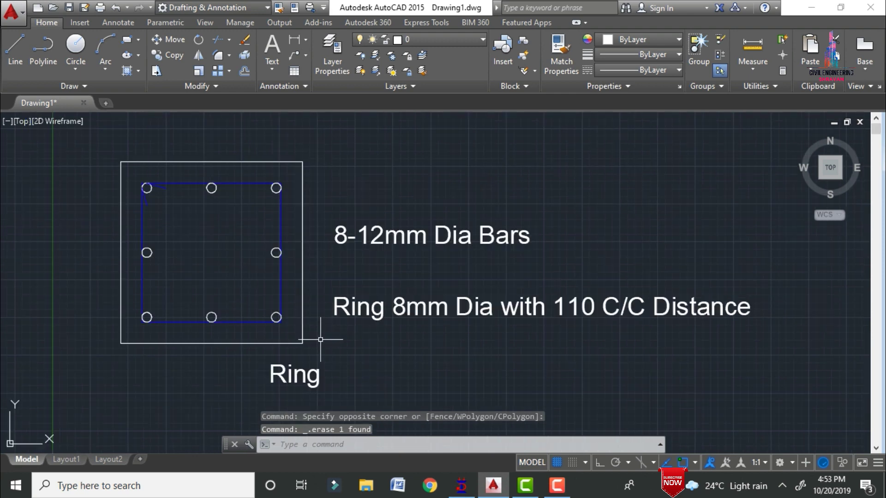
key("Escape")
Extend the "Ring" note so that it reads "Ring size 230mmX230mm".
double_click(319, 378)
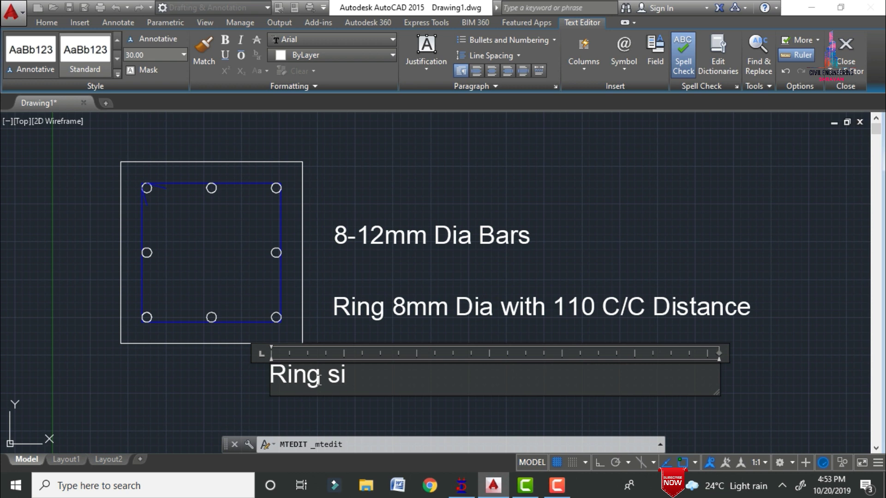
type("0mm")
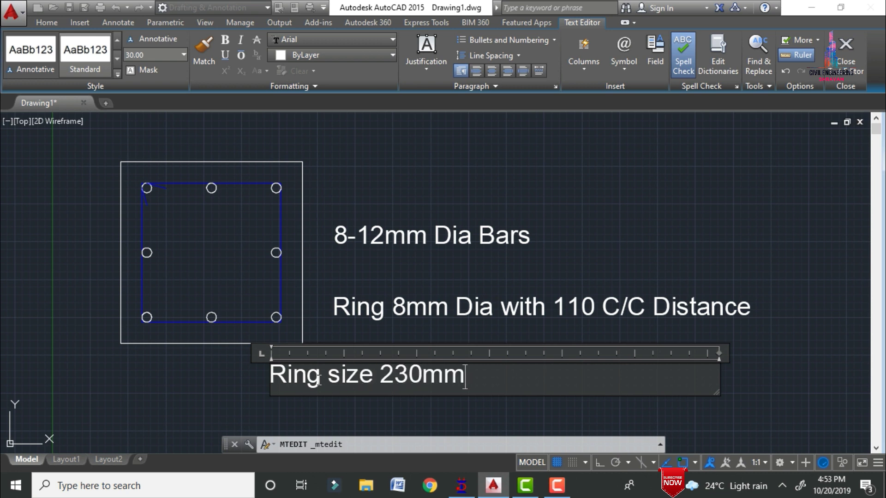
type("X230mm")
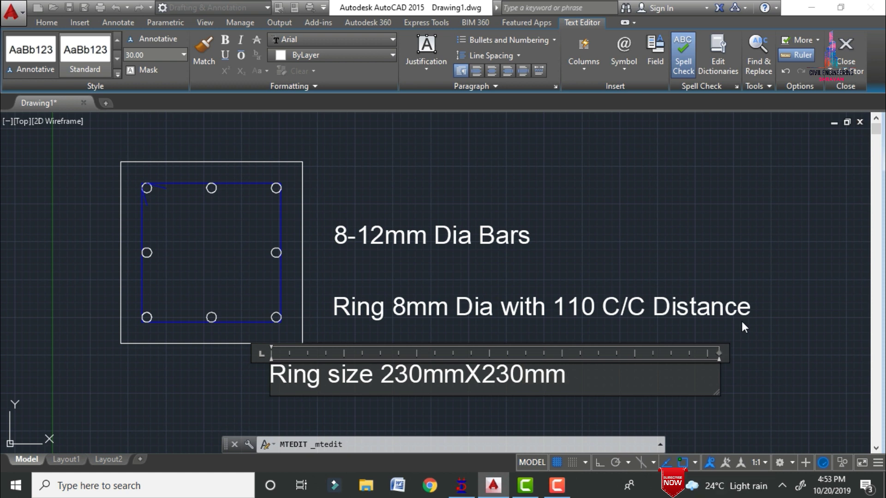
Colour the whole text of the ring size note red and finish editing it.
key("ctrl+a")
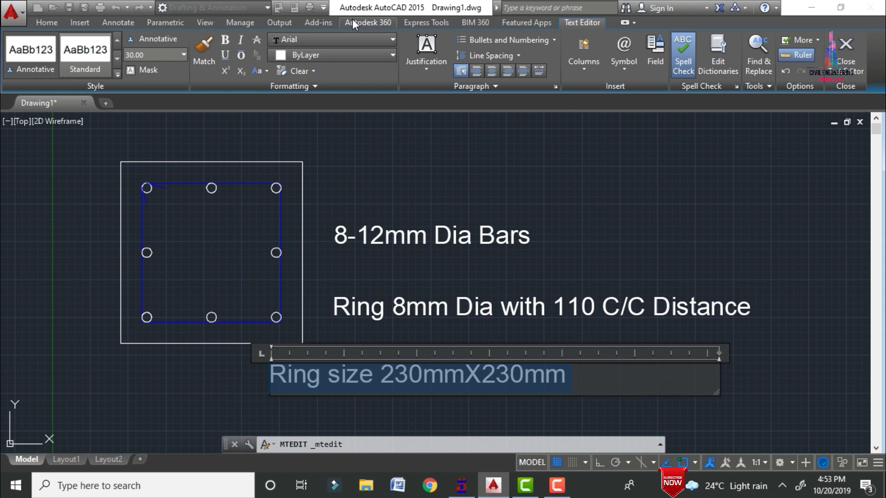
left_click(300, 54)
left_click(277, 186)
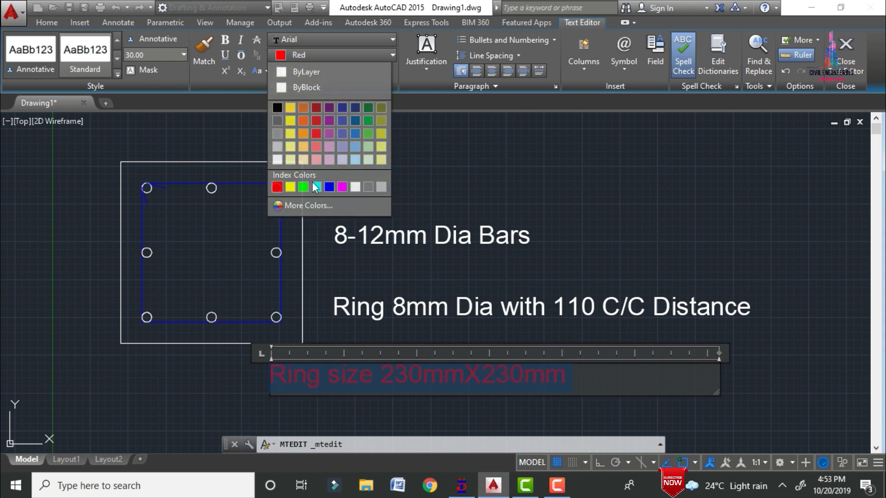
left_click(653, 208)
Colour the whole text of the "Ring 8mm Dia with 110 C/C Distance" note green.
left_click(466, 306)
double_click(470, 306)
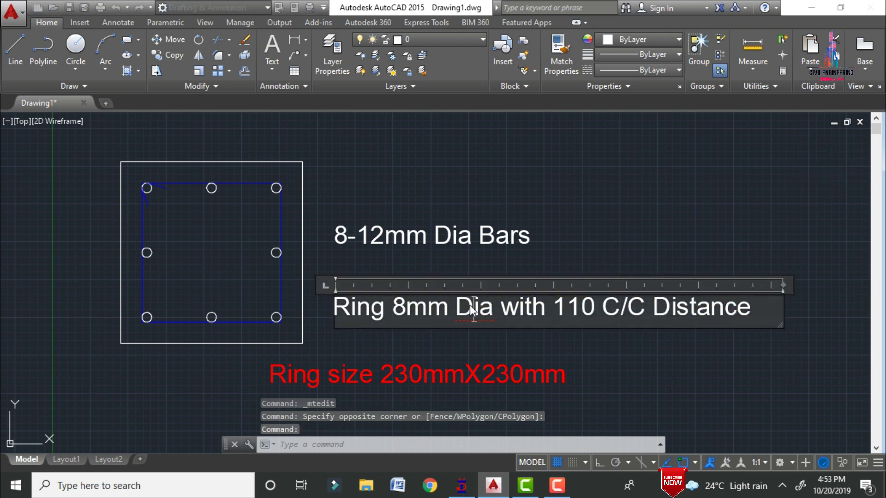
key("ctrl+a")
left_click(326, 53)
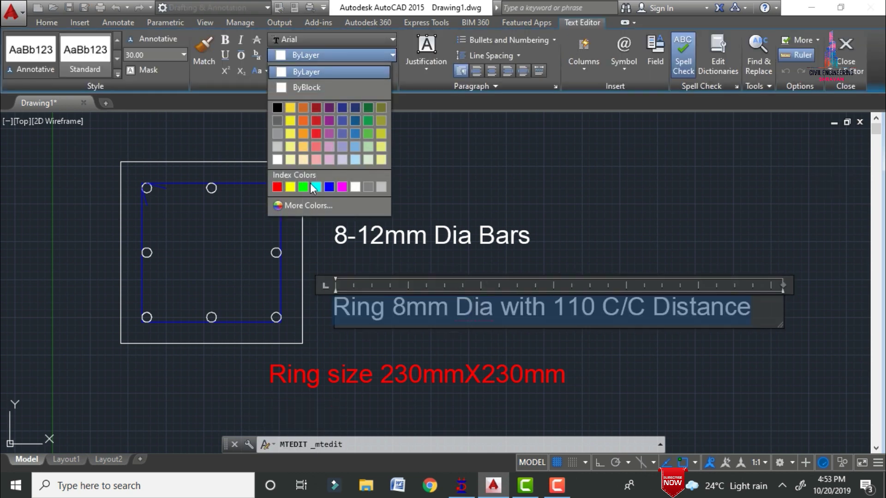
left_click(304, 187)
left_click(570, 200)
scroll(455, 172, "down", 1)
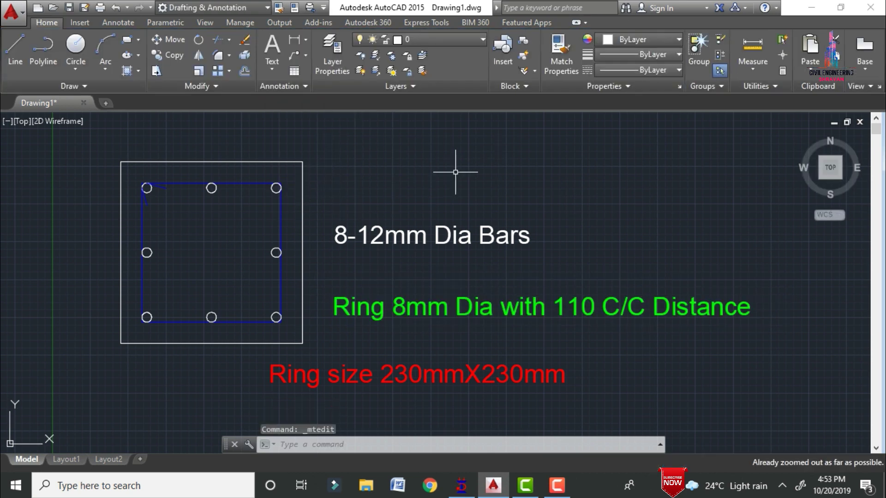
key("Escape")
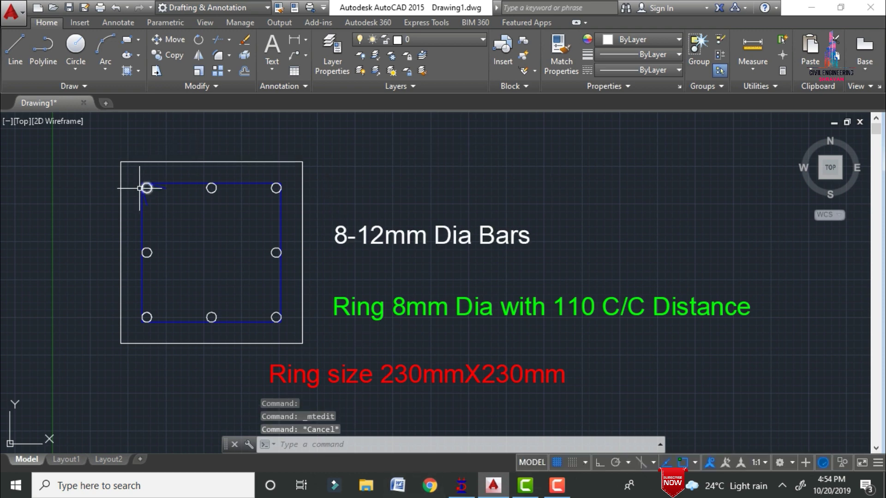
Fill all eight bar circles of the column section with a solid red hatch.
scroll(142, 184, "up", 10)
scroll(143, 184, "down", 6)
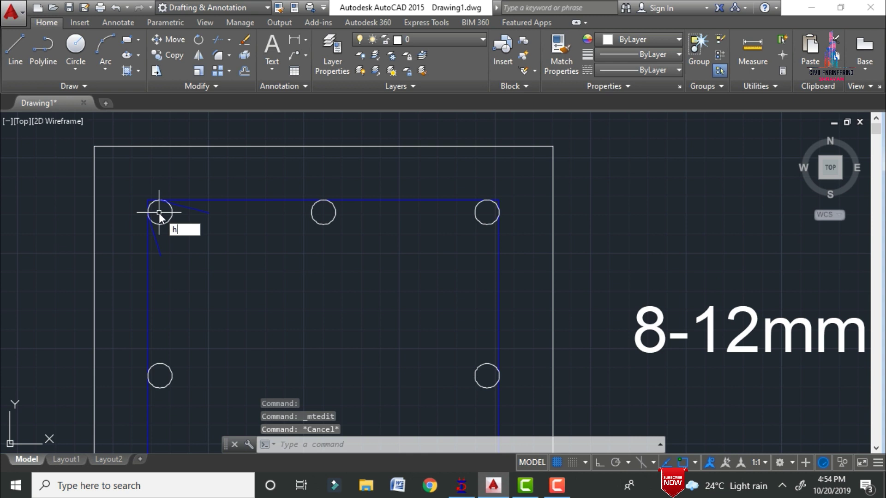
type("h")
key("Return")
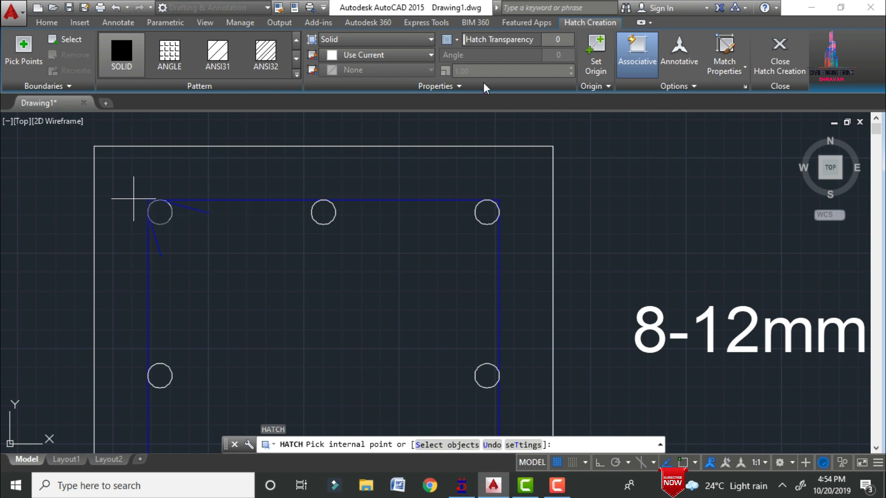
left_click(384, 56)
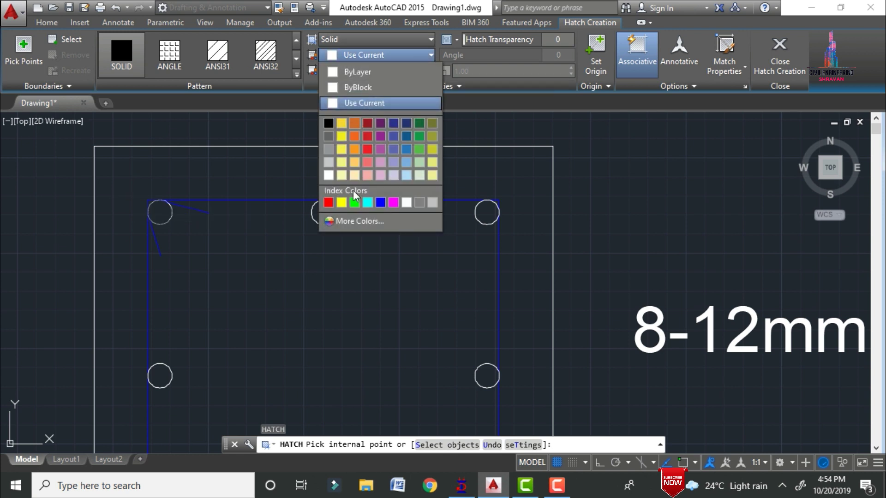
left_click(328, 203)
left_click(165, 211)
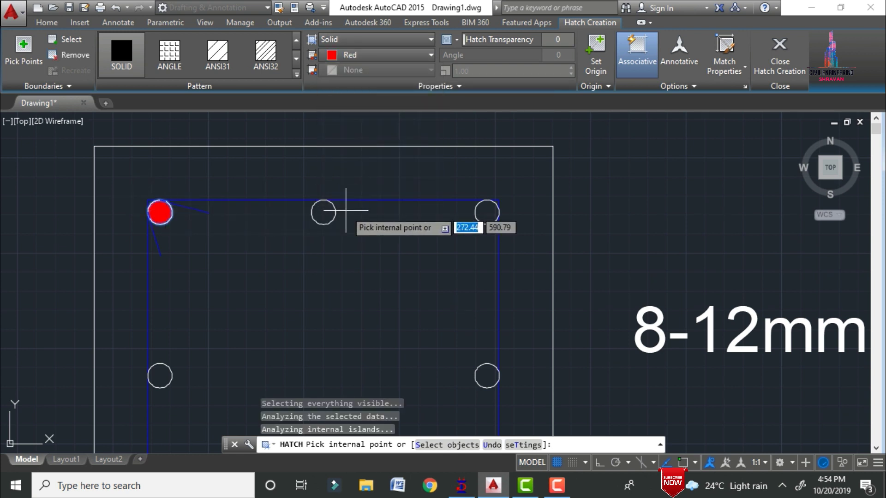
left_click(324, 212)
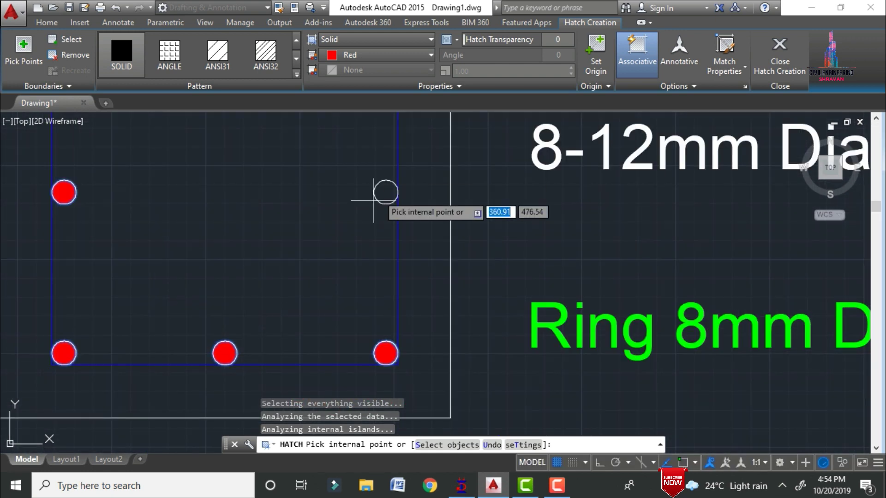
key("Escape")
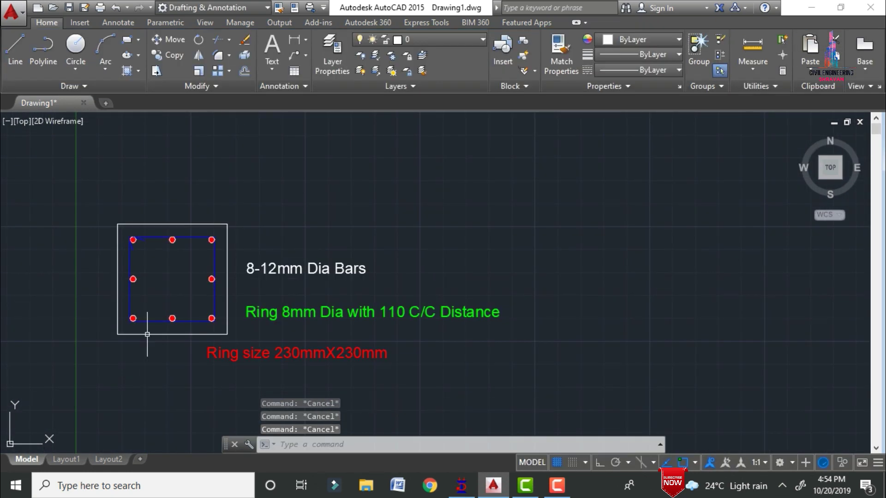
Add the multiline text "C1" below the column section.
scroll(166, 286, "up", 2)
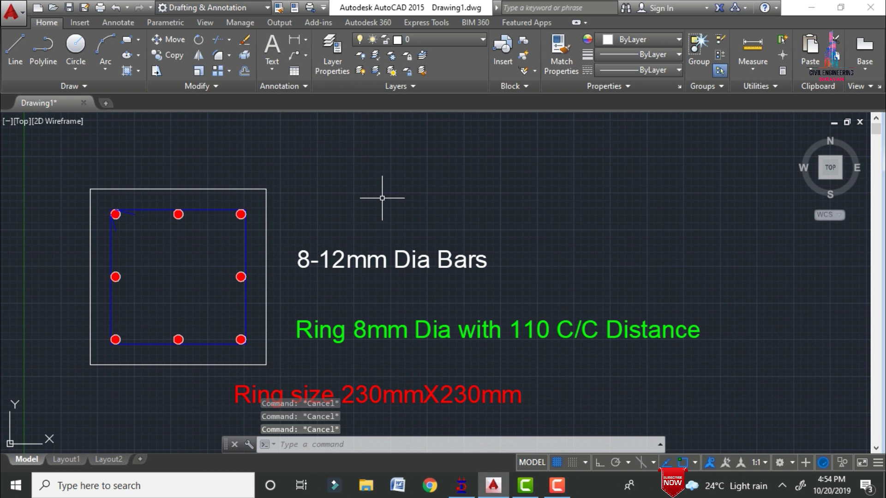
middle_click_drag(417, 174, 518, 70)
type("t")
key("Return")
left_click(220, 311)
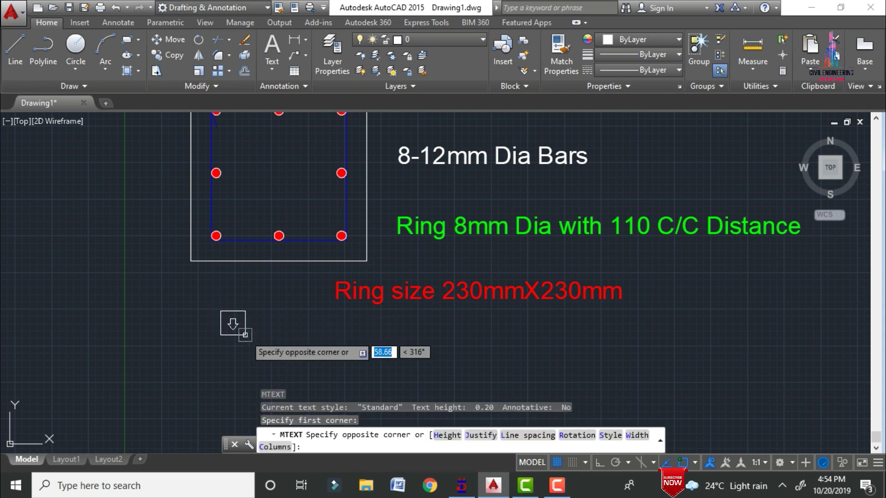
left_click(356, 368)
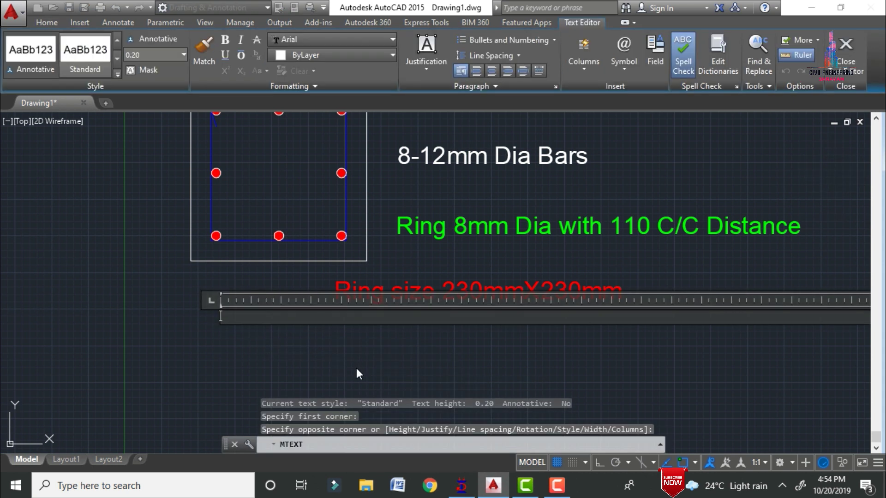
type("C1")
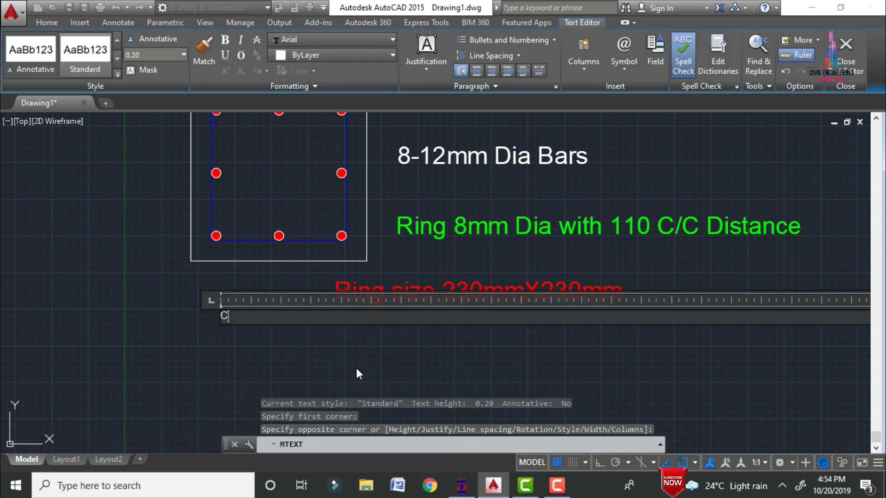
Set the "C1" label's text height to 50 and finish editing it.
left_click(152, 55)
type("50")
key("Return")
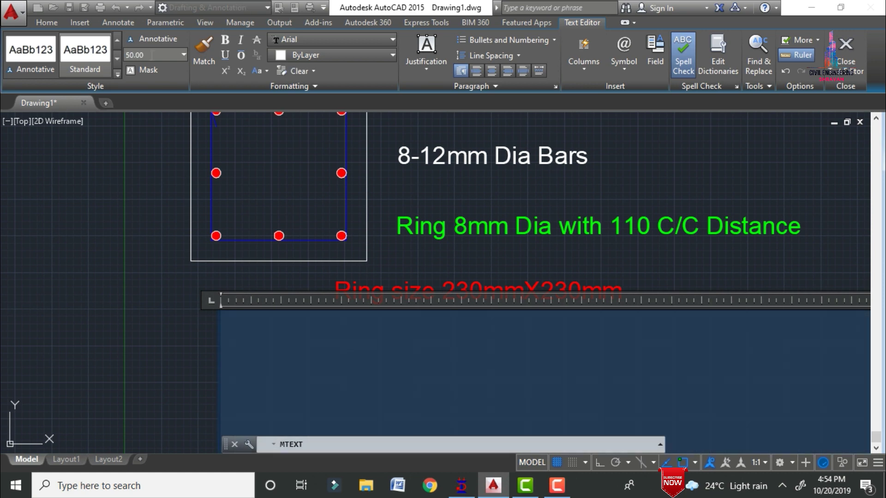
left_click(90, 292)
scroll(90, 292, "down", 3)
scroll(168, 266, "down", 3)
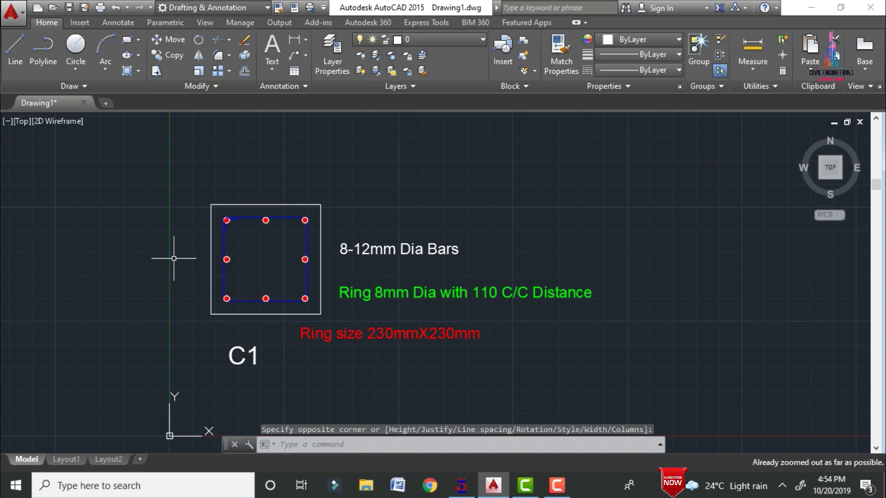
mouse_move(356, 188)
middle_mouse_down()
mouse_move(340, 148)
mouse_move(229, 175)
middle_mouse_up()
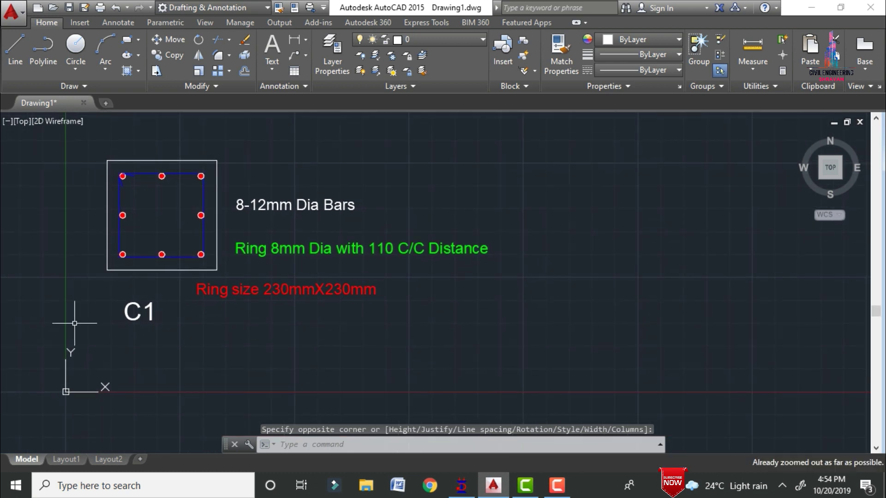
middle_click_drag(732, 267, 732, 341)
scroll(729, 359, "down", 2)
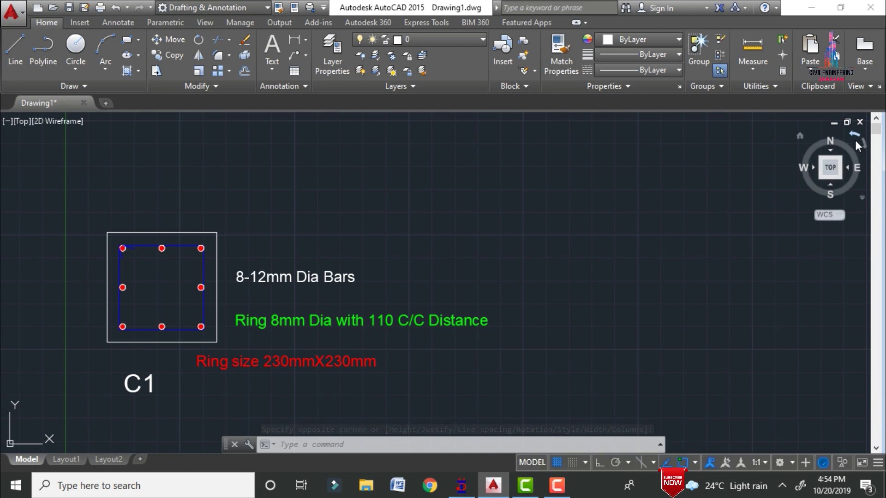
left_click(849, 137)
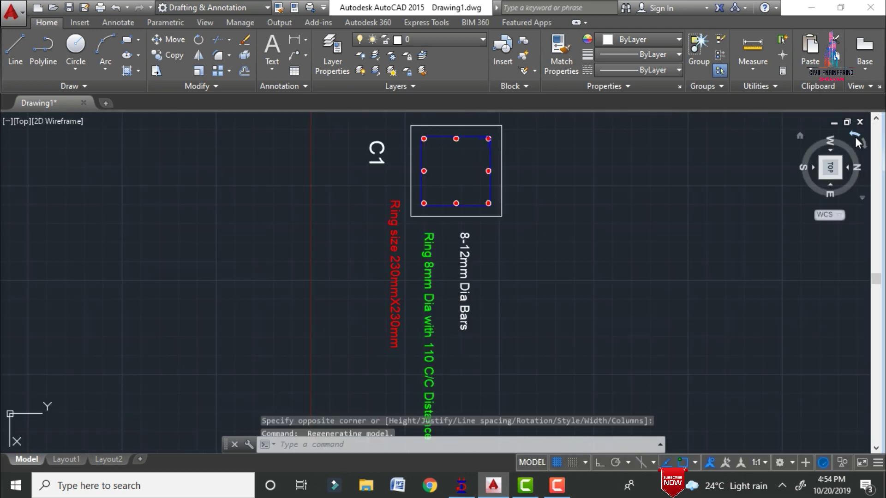
left_click(799, 136)
scroll(415, 201, "down", 3)
mouse_move(524, 159)
middle_mouse_down()
mouse_move(470, 164)
mouse_move(309, 275)
mouse_move(210, 316)
mouse_move(222, 323)
middle_mouse_up()
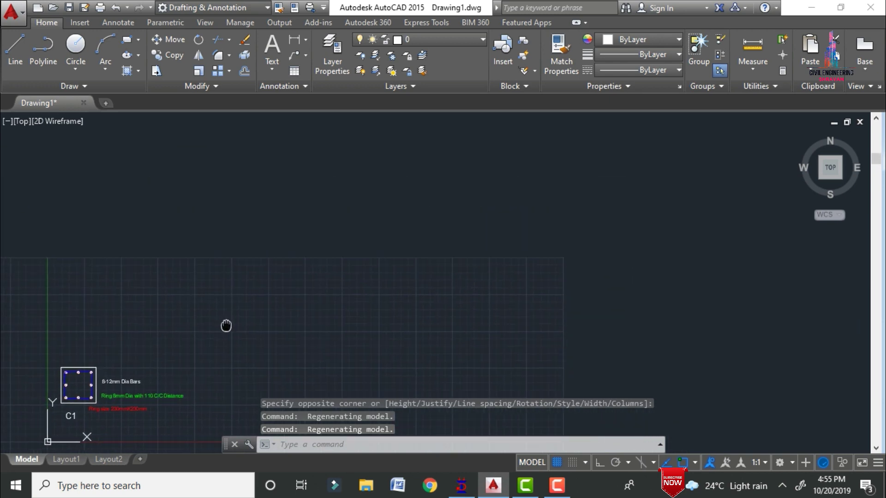
Switch to STAAD.Pro, clear the member selection to view the structure's columns, and return to AutoCAD.
left_click(462, 488)
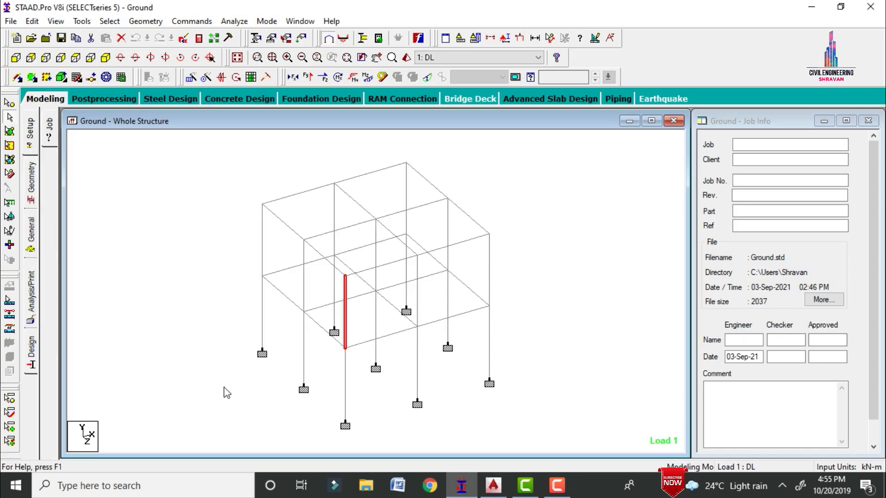
left_click(274, 328)
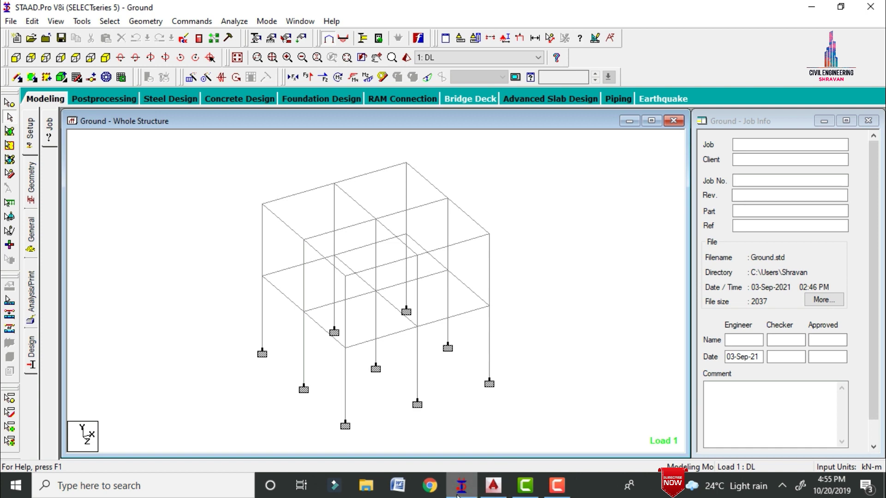
left_click(493, 485)
Copy the whole C1 section with its notes and label horizontally to the right at distances of 1250 and 2500.
scroll(302, 169, "down", 2)
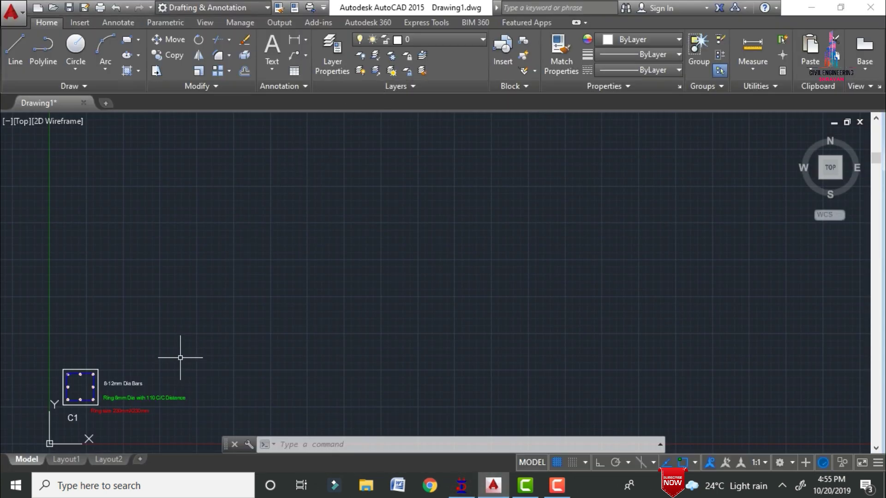
scroll(131, 197, "up", 2)
type("co")
key("Return")
mouse_move(129, 198)
left_mouse_down()
mouse_move(181, 149)
mouse_move(338, 147)
mouse_move(412, 242)
mouse_move(241, 370)
mouse_move(133, 369)
left_mouse_up()
key("Return")
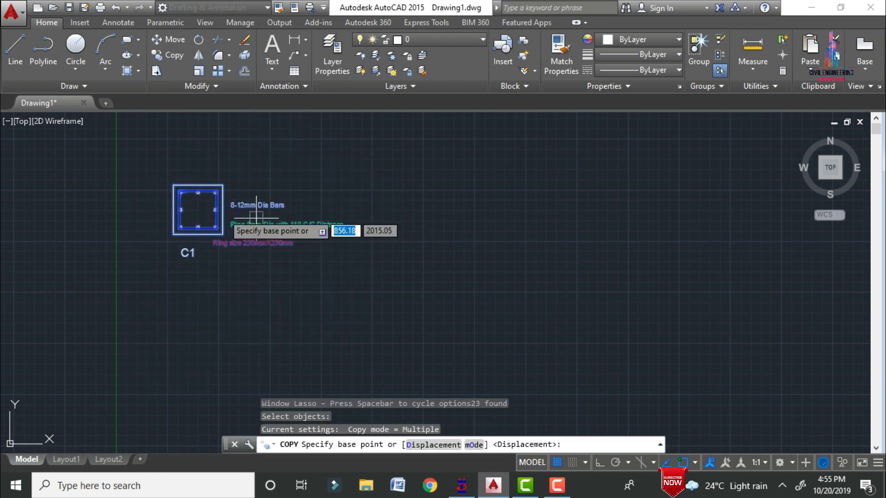
left_click(174, 185)
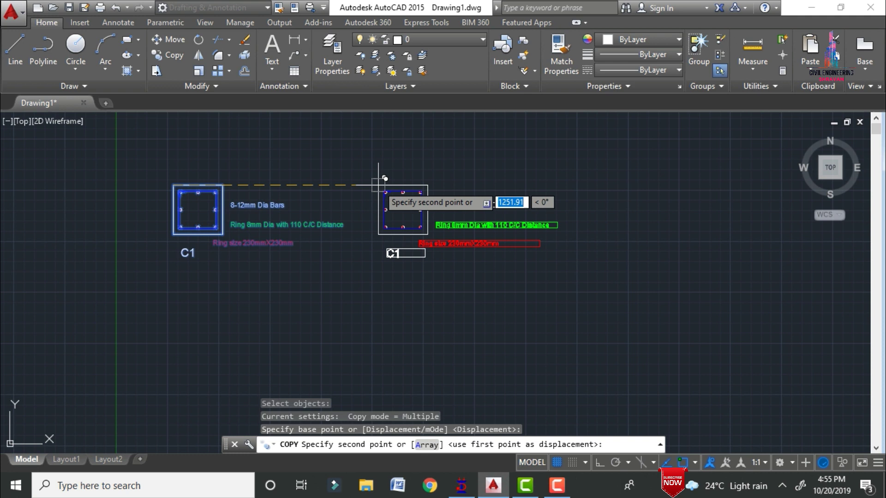
key("F8")
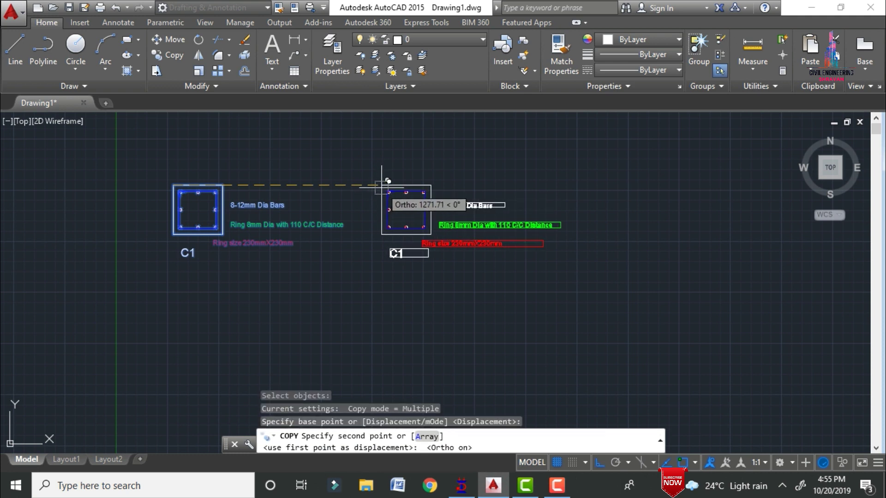
type("1250")
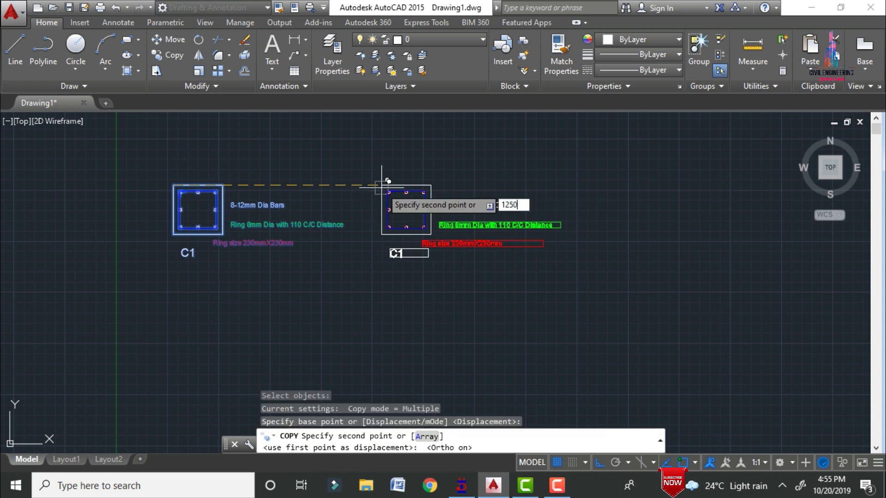
key("Return")
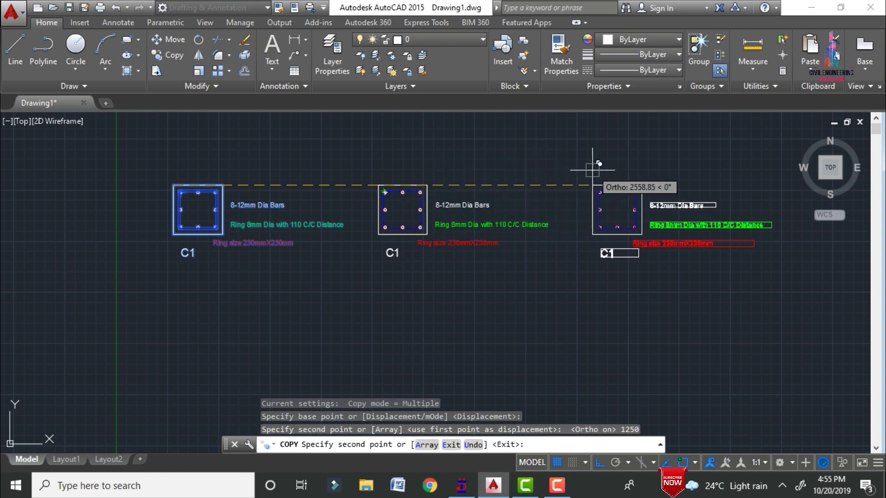
type("2500")
key("Return")
key("Escape")
Copy the row of three column sections straight down at distances of 650 and 1300.
key("Return")
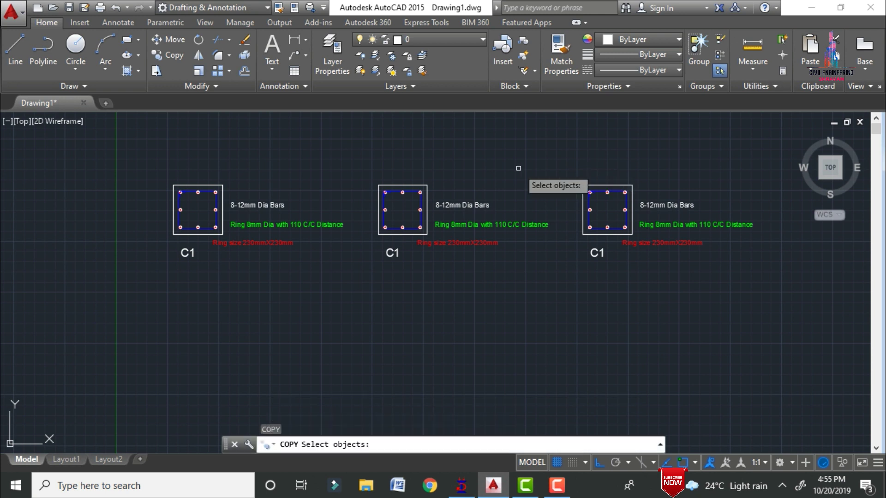
mouse_move(122, 171)
left_mouse_down()
mouse_move(234, 137)
mouse_move(730, 131)
mouse_move(836, 234)
mouse_move(620, 414)
mouse_move(150, 424)
mouse_move(8, 331)
left_mouse_up()
key("Return")
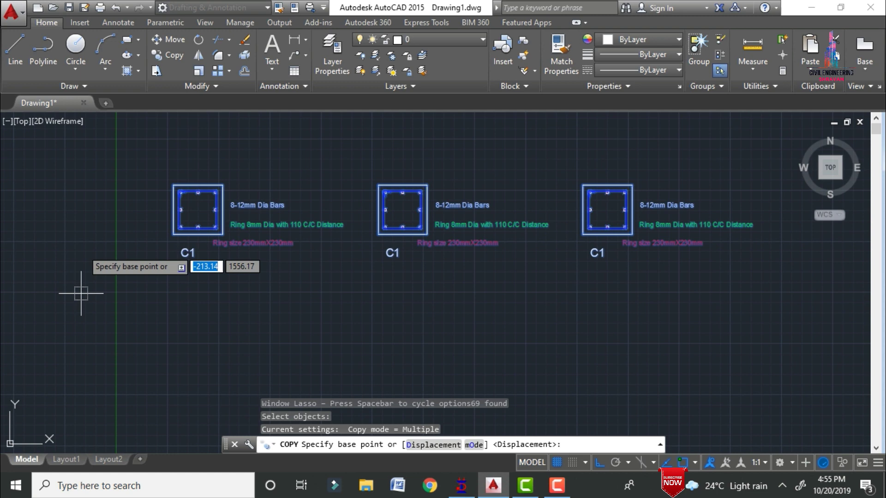
left_click(173, 181)
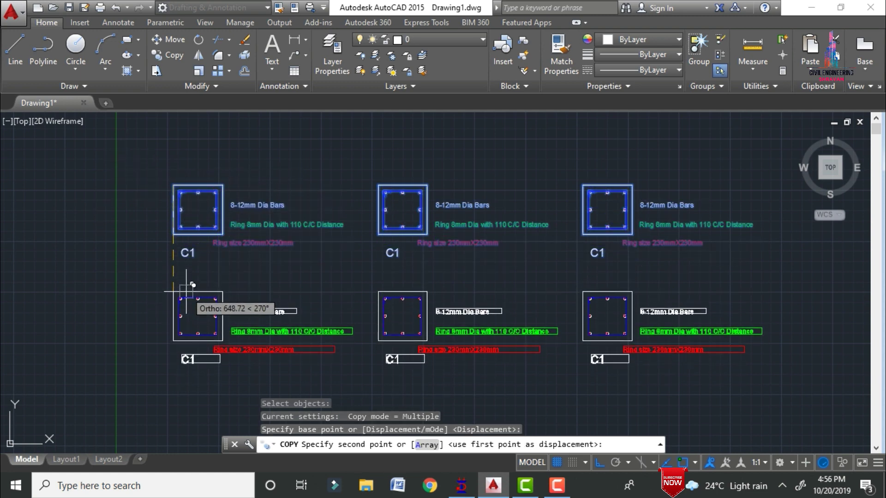
type("65")
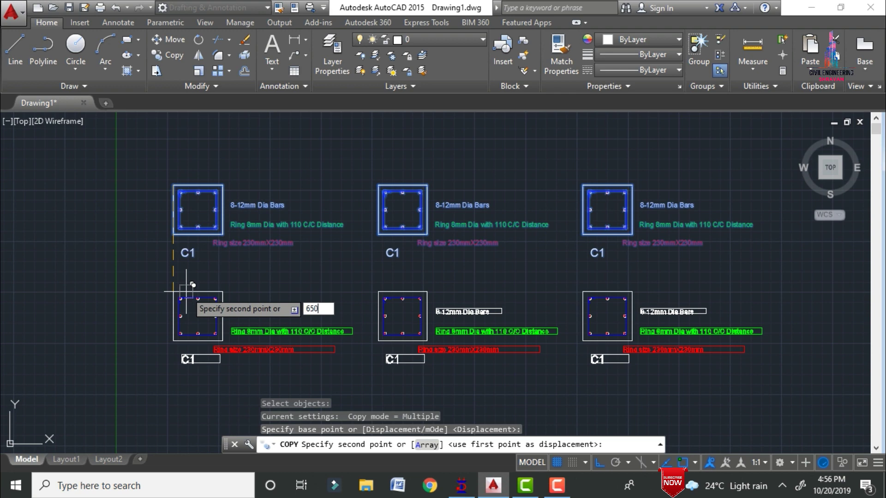
type("0")
key("Return")
scroll(283, 170, "down", 8)
scroll(416, 318, "up", 4)
type("13")
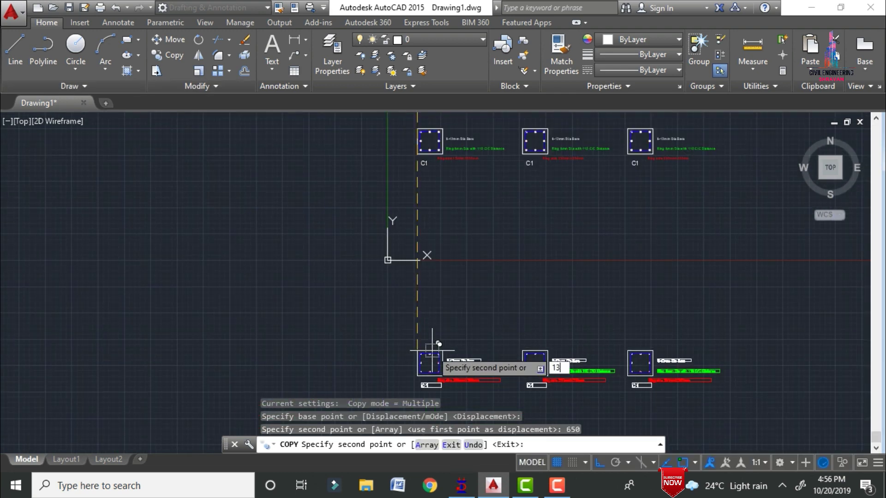
key("Return")
key("Escape")
Relabel the middle and right column sections of the top row as C2 and C3.
mouse_move(341, 336)
middle_mouse_down()
mouse_move(281, 395)
mouse_move(162, 435)
middle_mouse_up()
scroll(328, 240, "up", 2)
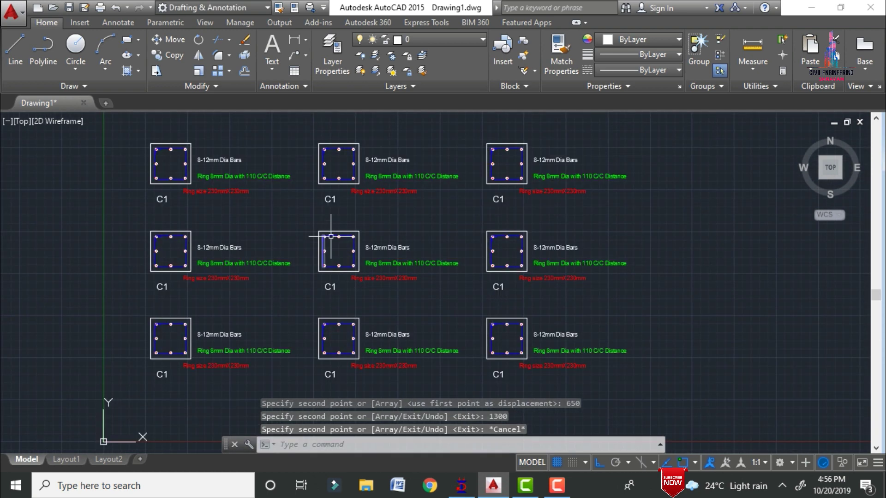
double_click(331, 200)
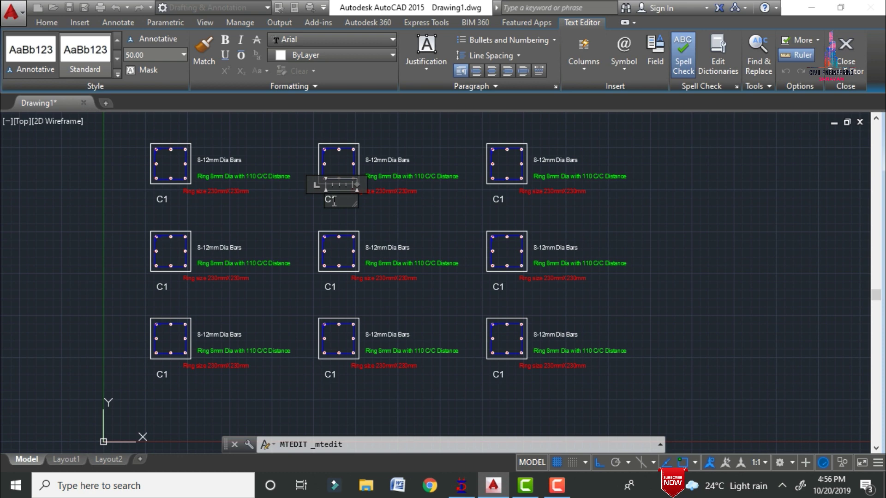
type("C2")
left_click(437, 207)
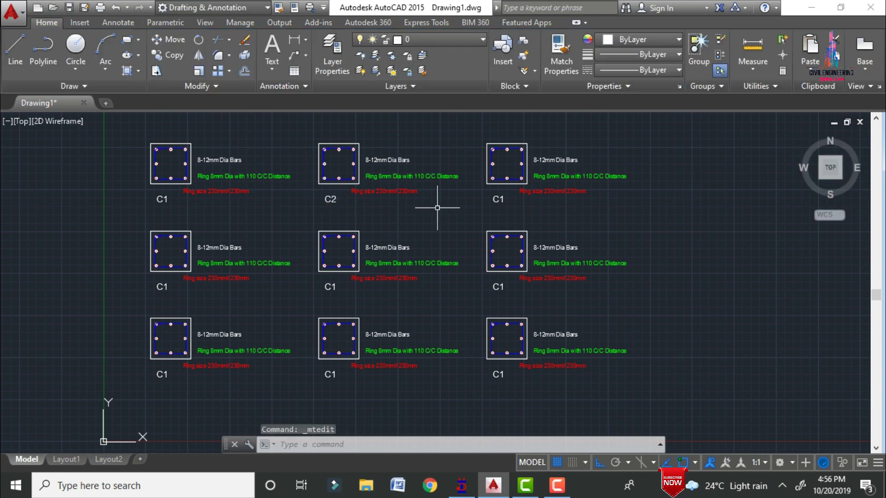
double_click(498, 199)
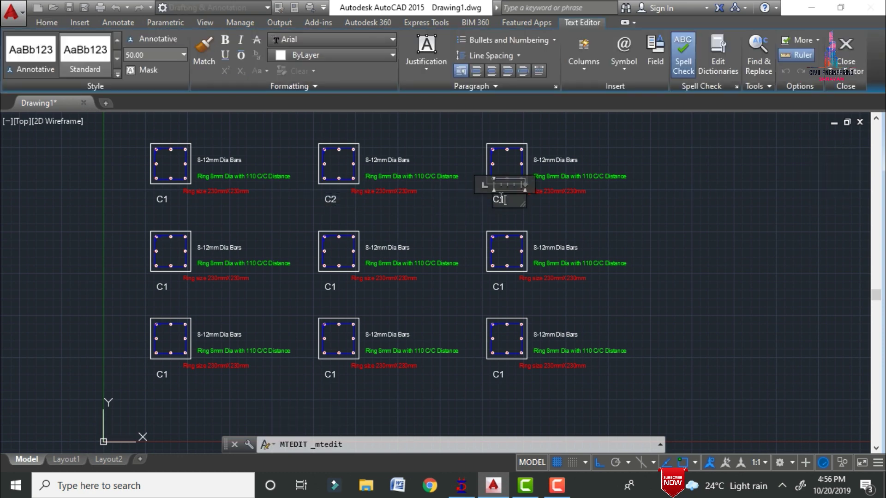
left_click(93, 388)
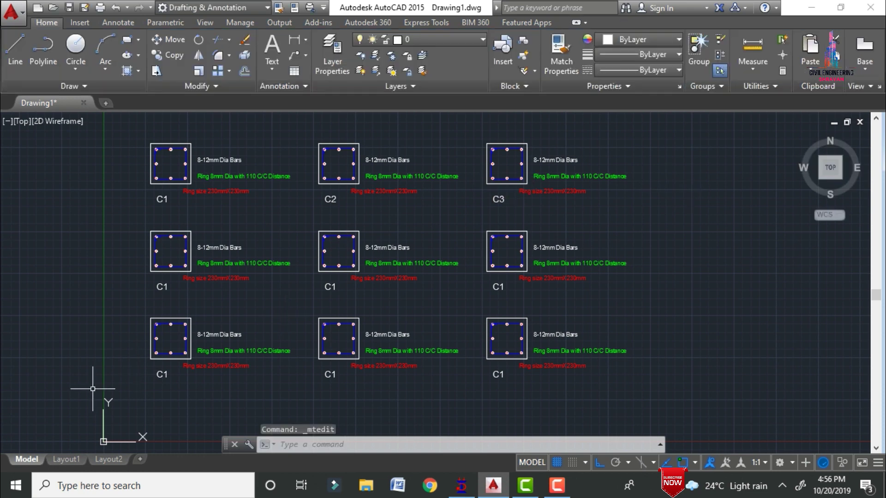
Relabel the three column sections of the middle row, from left to right, as C4, C5 and C6.
double_click(161, 288)
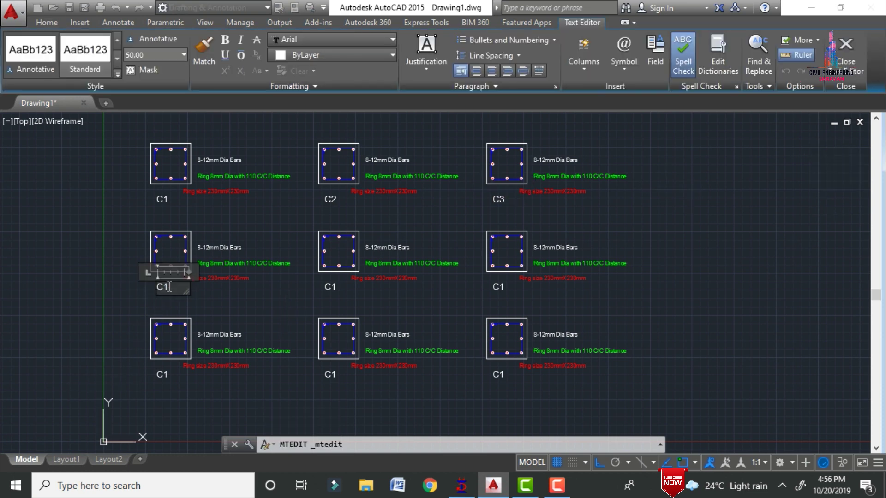
left_click(317, 304)
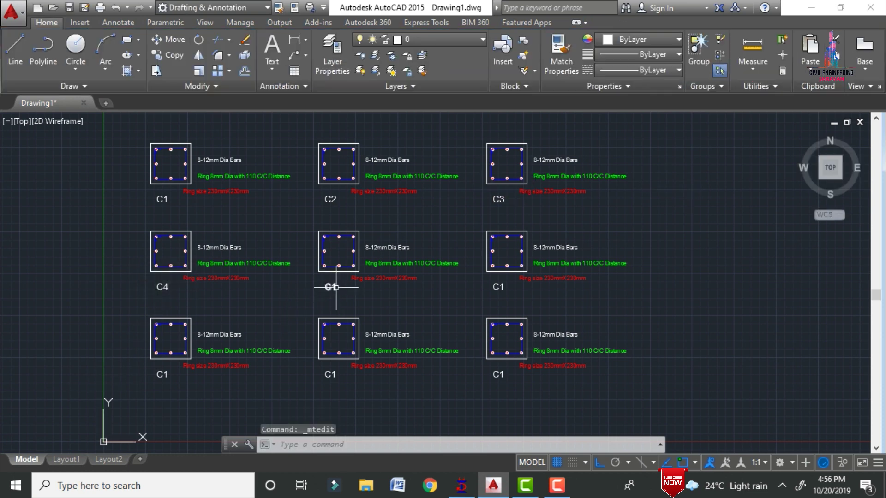
double_click(336, 287)
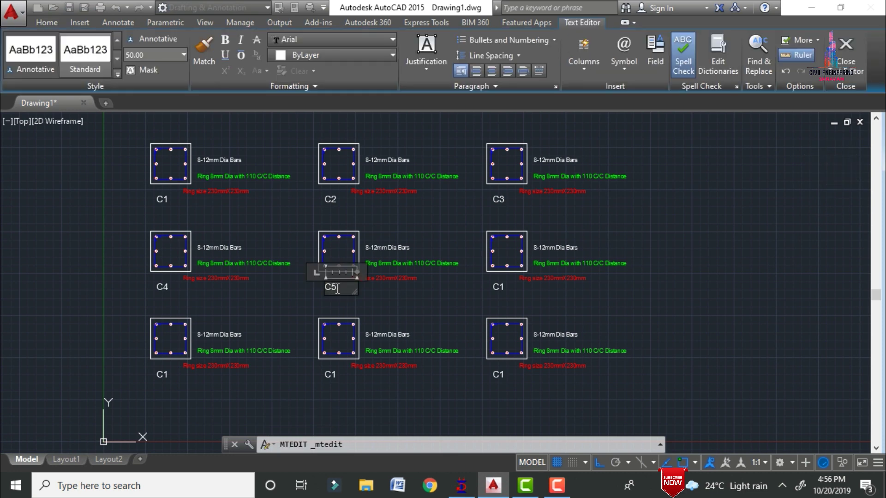
left_click(450, 336)
double_click(498, 287)
Relabel the three column sections of the bottom row, from left to right, as C7, C8 and C9.
double_click(162, 374)
double_click(330, 374)
double_click(498, 375)
key("Escape")
Draw a horizontal line 1250 long above the C1 section, starting just beyond its upper-left corner.
scroll(449, 414, "down", 2)
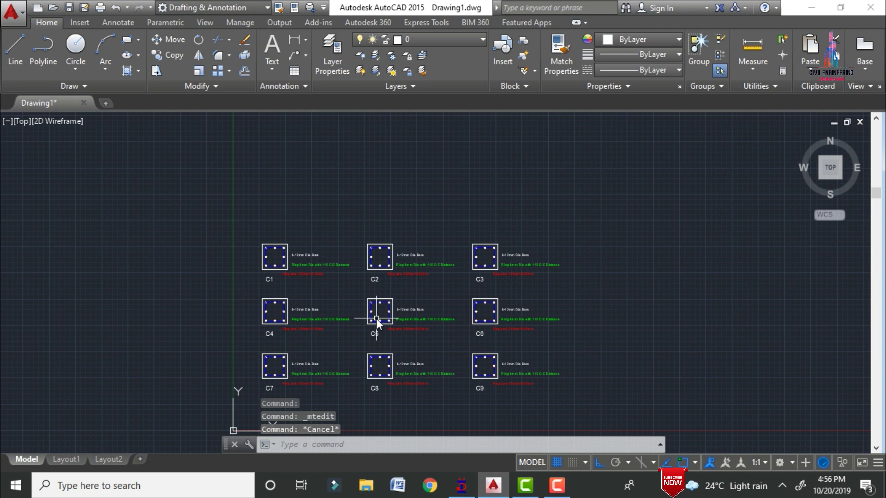
type("l")
key("Return")
scroll(247, 241, "up", 2)
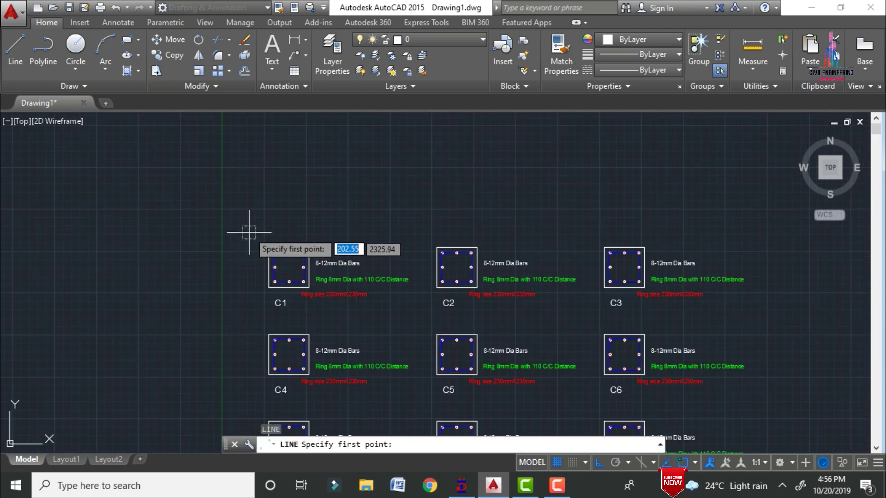
left_click(249, 231)
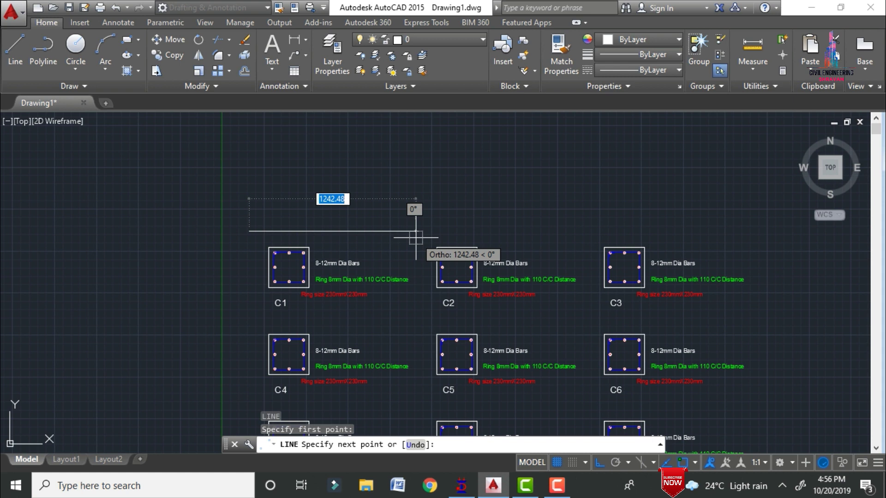
type("1250")
key("Return")
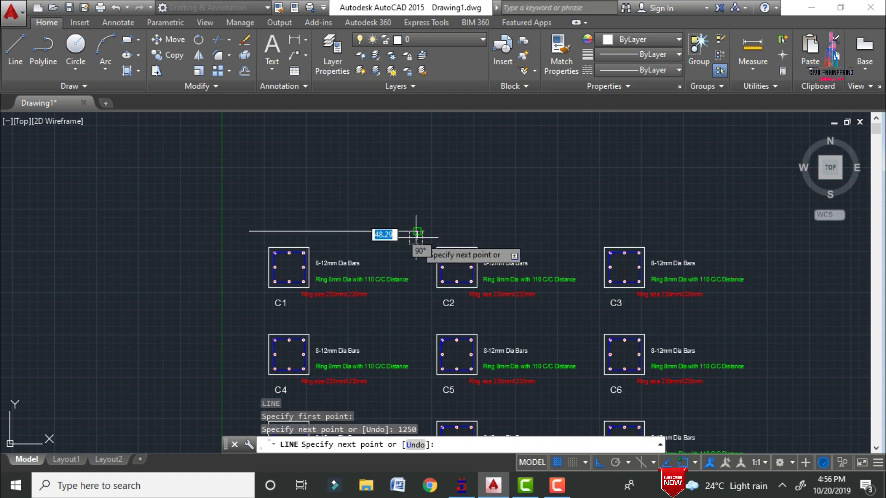
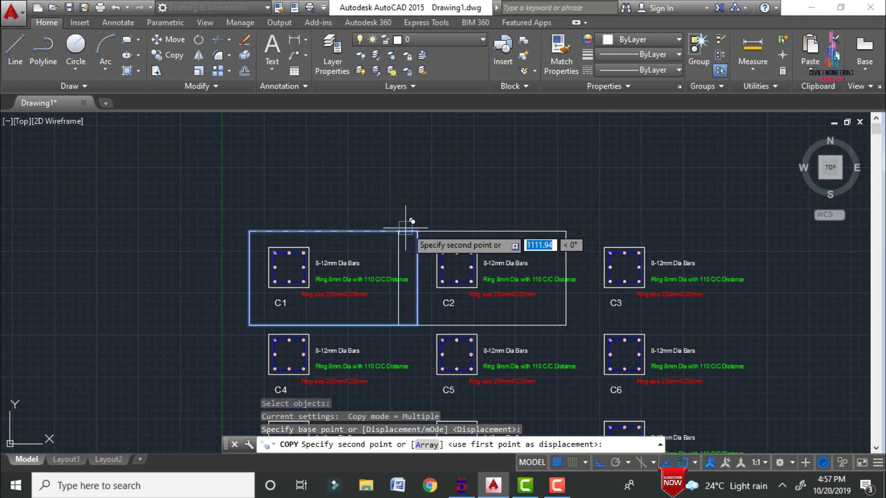
Copy the rectangular frame of C1 around the other sections of the top and middle rows, edge to edge.
left_click(585, 230)
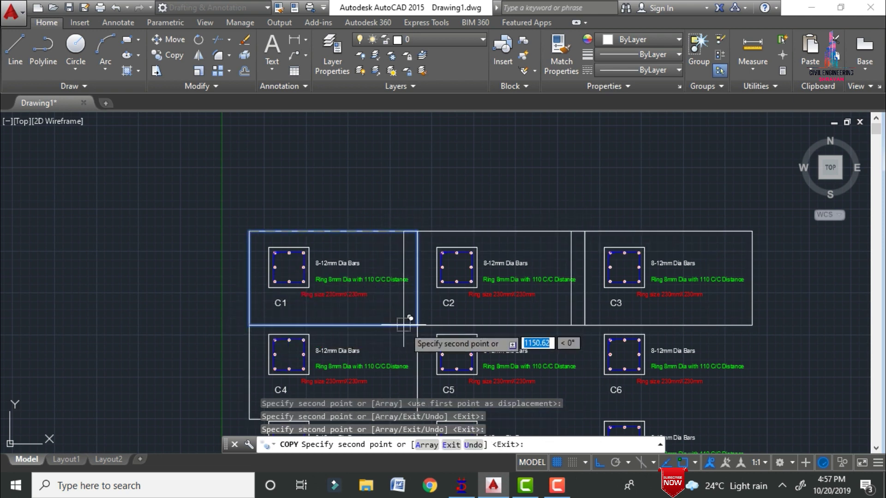
left_click(417, 326)
left_click(585, 326)
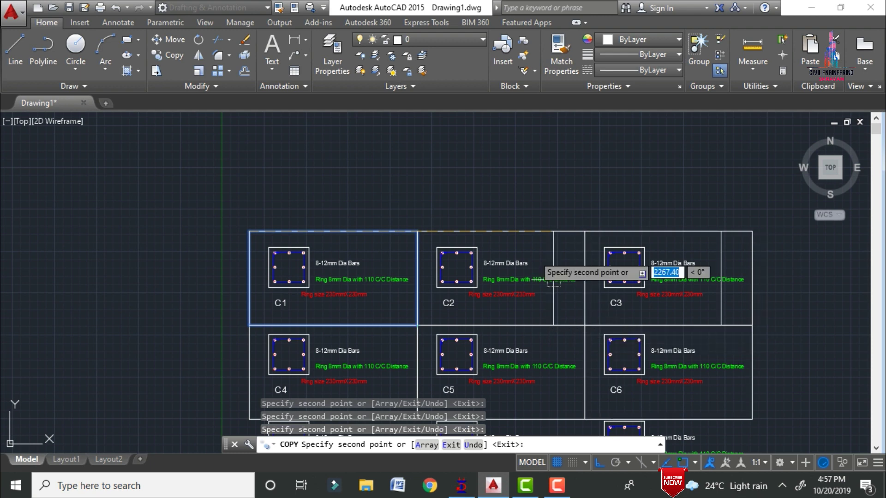
Copy the rectangular frame around the C7, C8 and C9 sections with Ortho switched as needed, and end the Copy command.
scroll(507, 203, "down", 4)
scroll(406, 296, "up", 8)
left_click(308, 299)
scroll(295, 257, "down", 6)
scroll(389, 276, "up", 6)
key("F8")
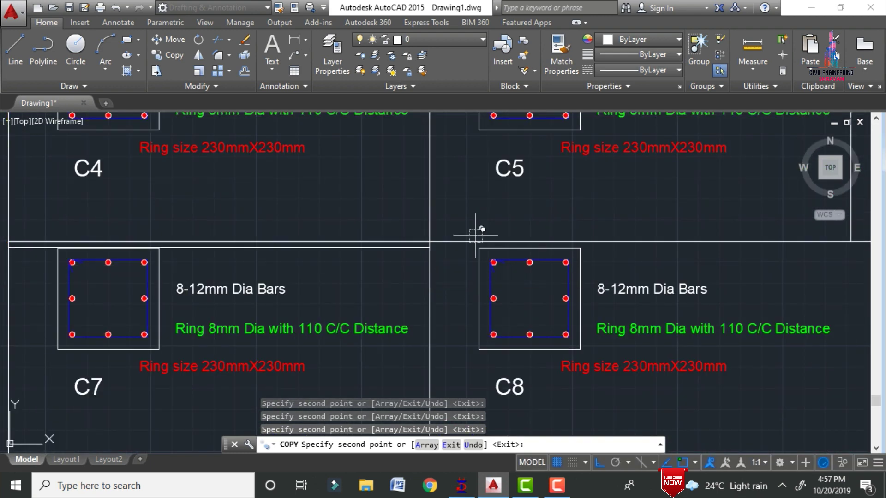
left_click(401, 267)
scroll(438, 237, "down", 8)
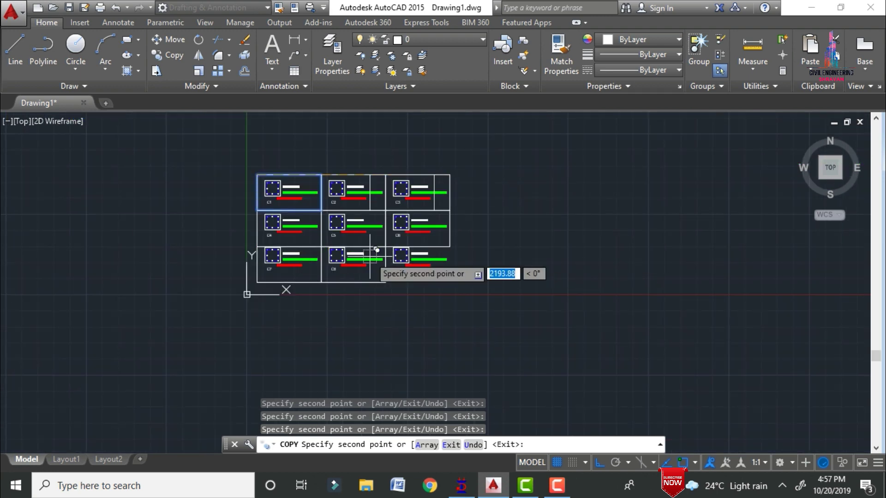
scroll(376, 256, "up", 6)
left_click(413, 216)
key("Escape")
key("Escape")
scroll(414, 241, "down", 6)
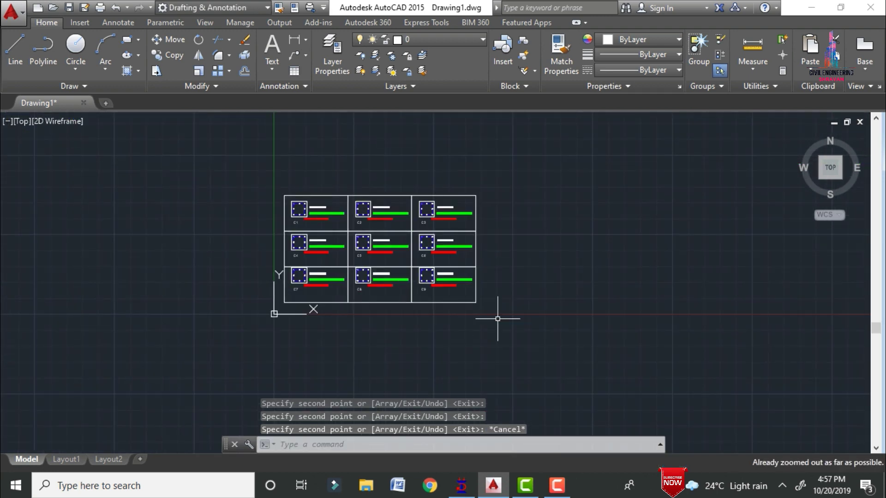
Add the multiline text title "Ground Floor Column Reinforcement Details" in the empty space above the column schedule.
scroll(362, 241, "up", 4)
key("Escape")
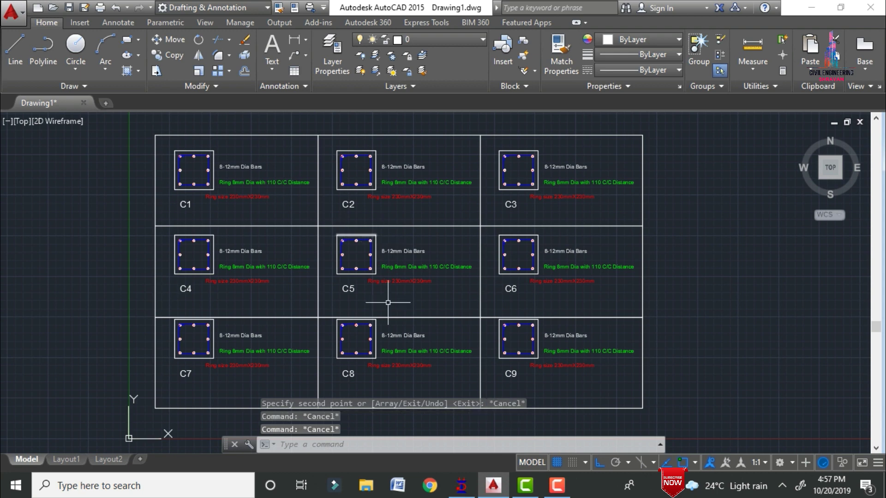
scroll(508, 327, "down", 4)
scroll(413, 247, "up", 6)
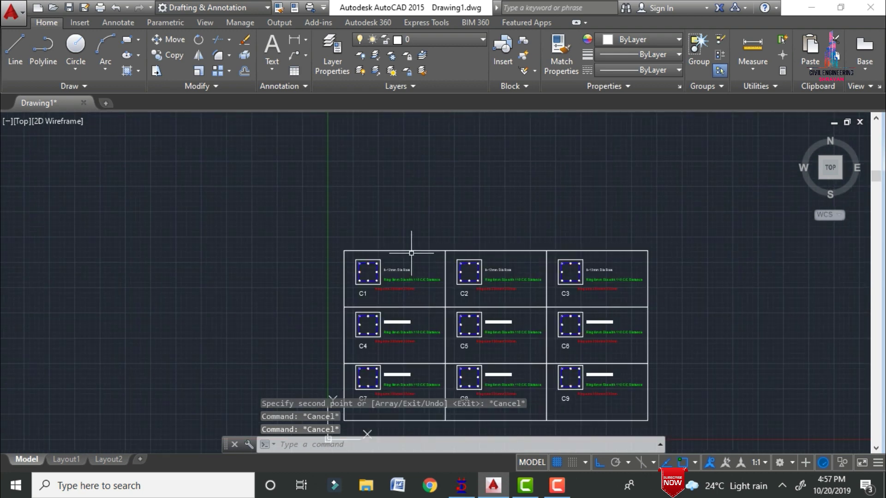
scroll(306, 233, "down", 2)
scroll(307, 234, "down", 1)
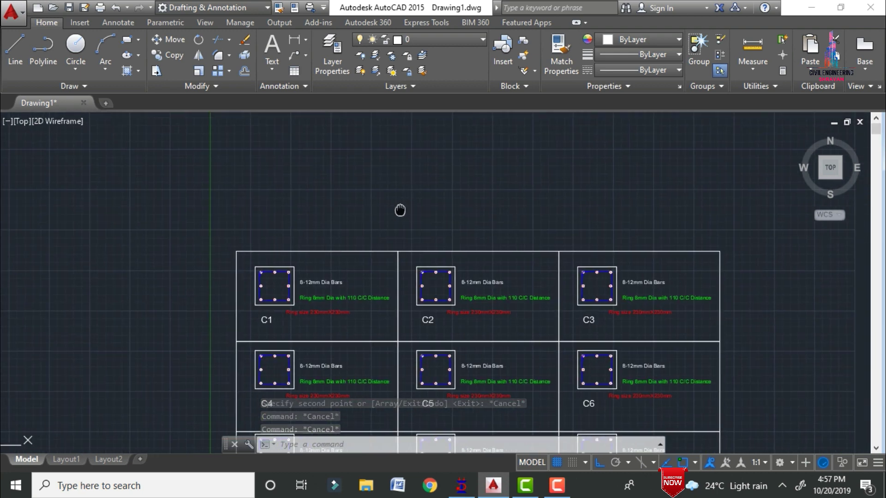
middle_click_drag(413, 207, 245, 242)
type("mt")
key("Return")
left_click(90, 208)
left_click(518, 303)
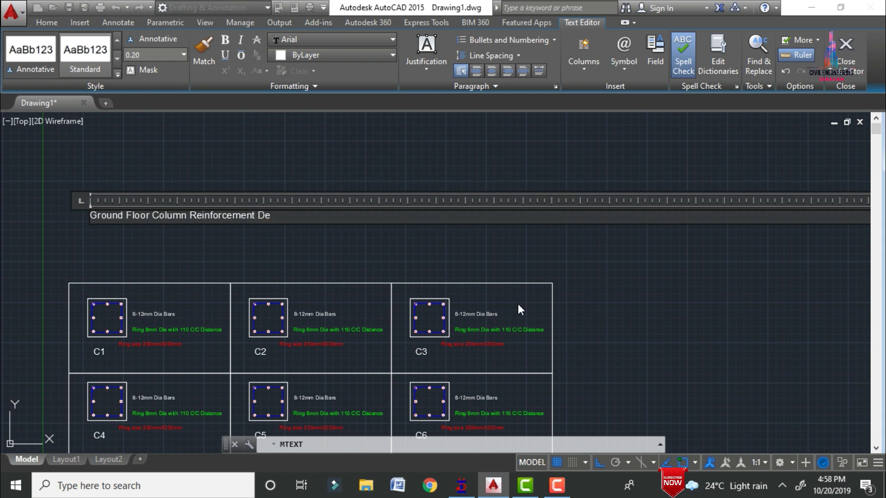
Format the whole title text with a height of 80, bold and red, and finish editing it.
key("ctrl+a")
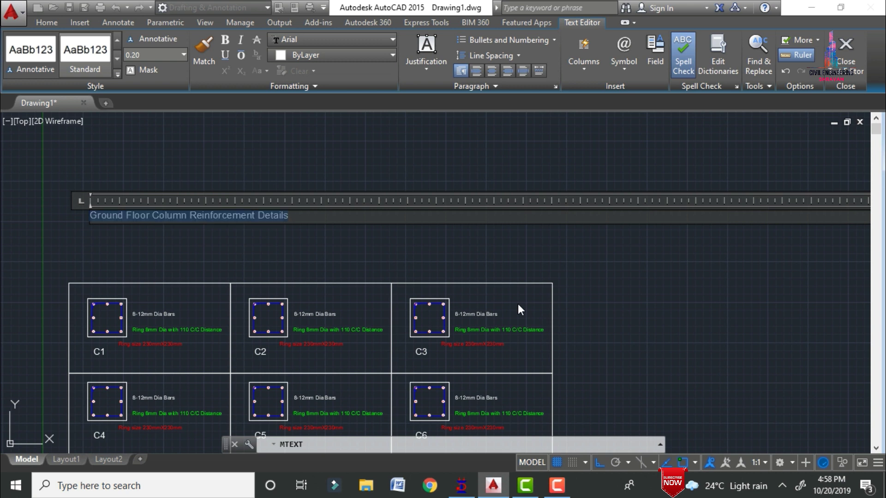
left_click(140, 55)
key("Return")
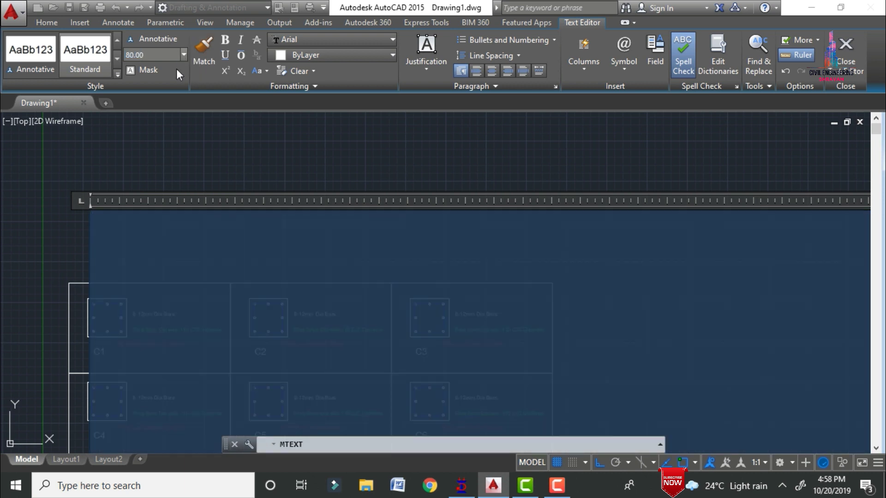
left_click(225, 40)
left_click(338, 56)
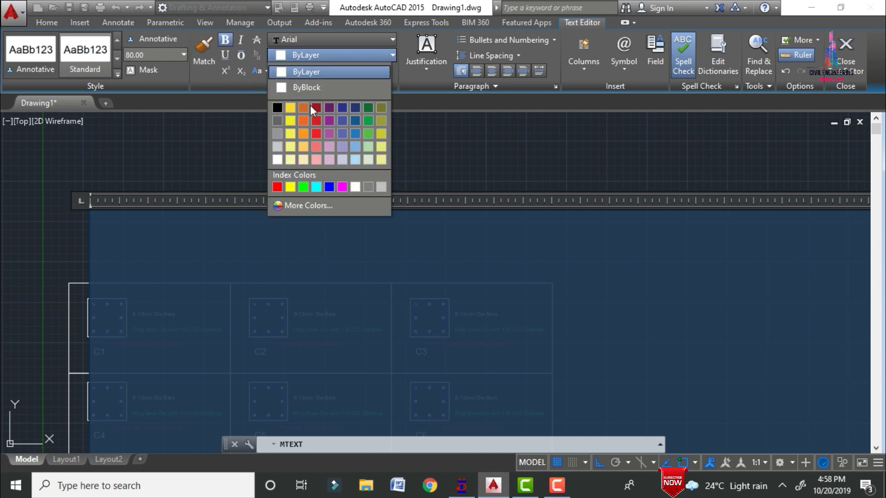
left_click(278, 186)
left_click(213, 130)
Move the title closer to the schedule's upper edge and toward its horizontal middle, with Ortho off.
type("m")
key("Return")
left_click(201, 217)
key("Return")
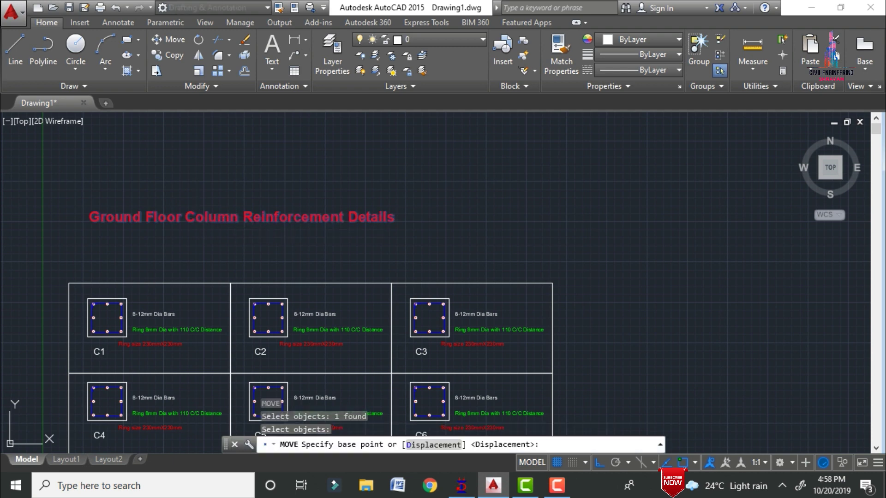
left_click(210, 217)
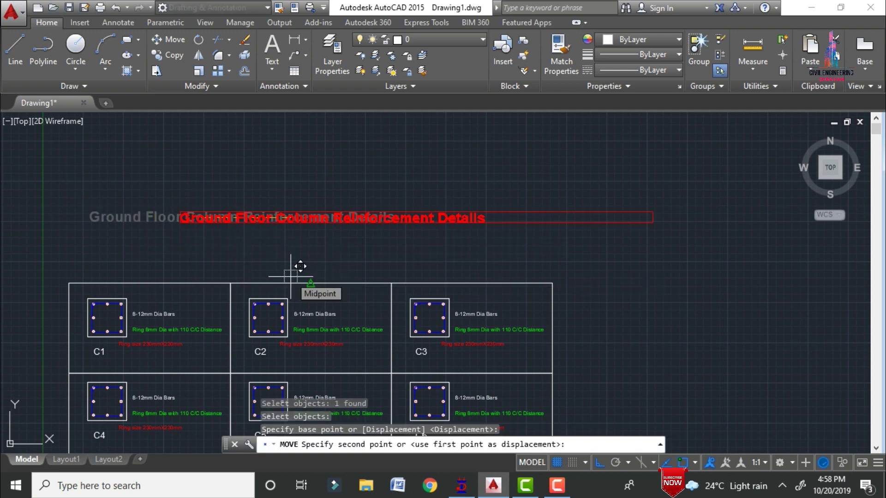
key("F8")
scroll(276, 249, "up", 2)
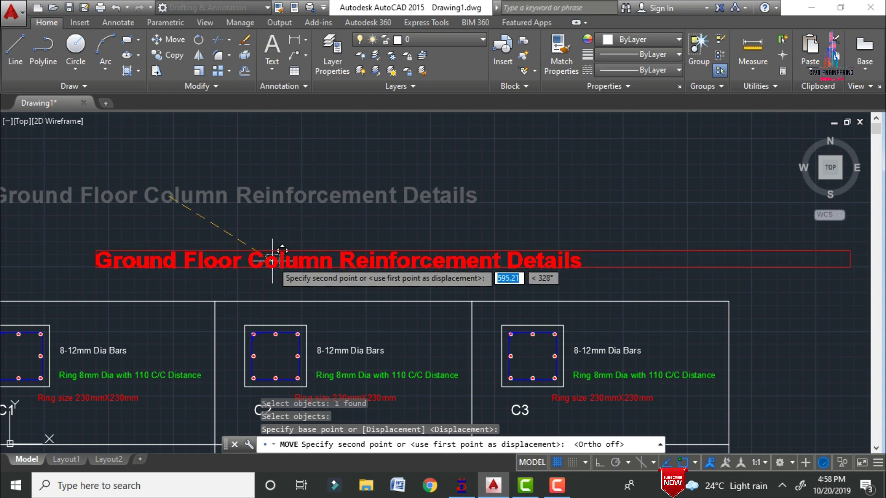
left_click(272, 261)
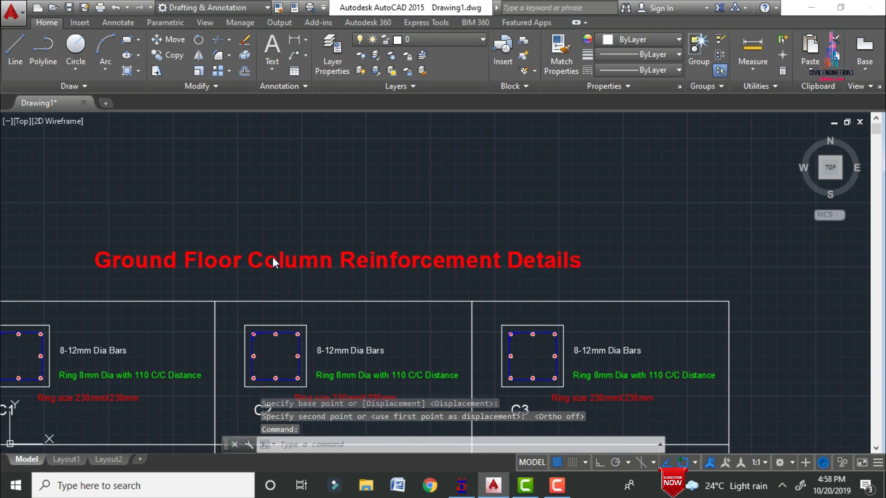
Set the title's text height to 120 and close the text editor.
double_click(272, 261)
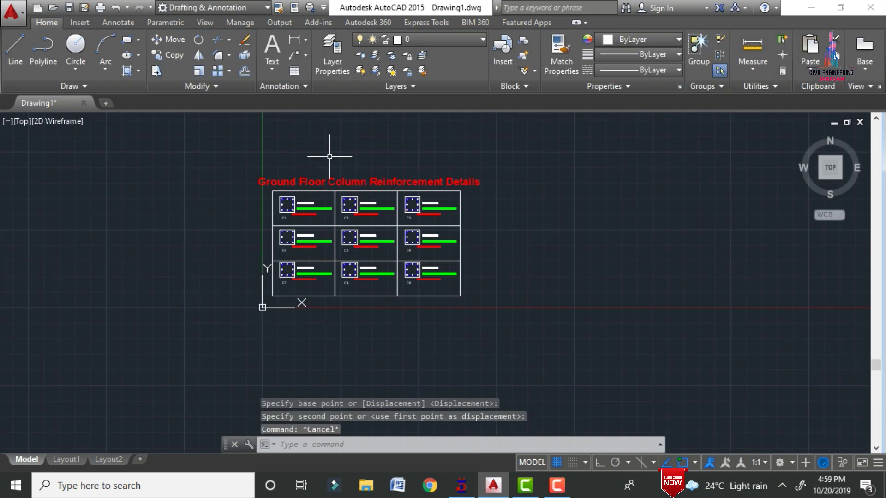
key("Escape")
scroll(346, 158, "up", 2)
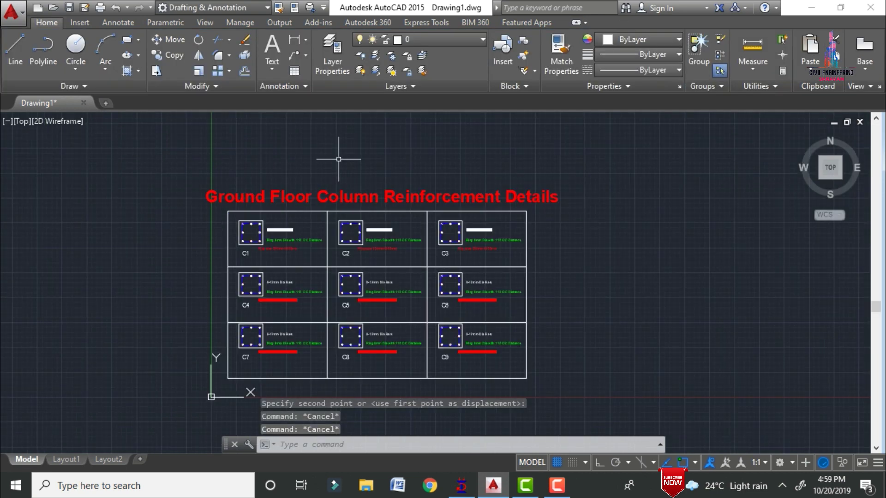
double_click(325, 198)
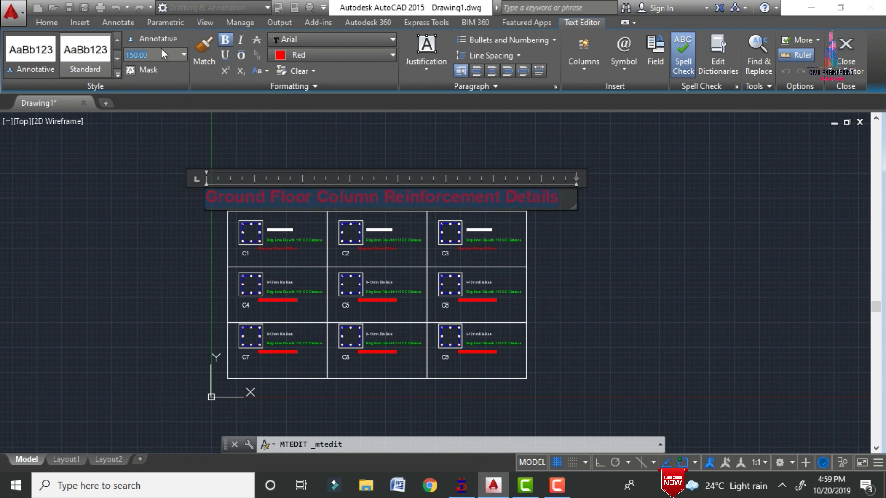
left_click(161, 48)
type("120")
key("Return")
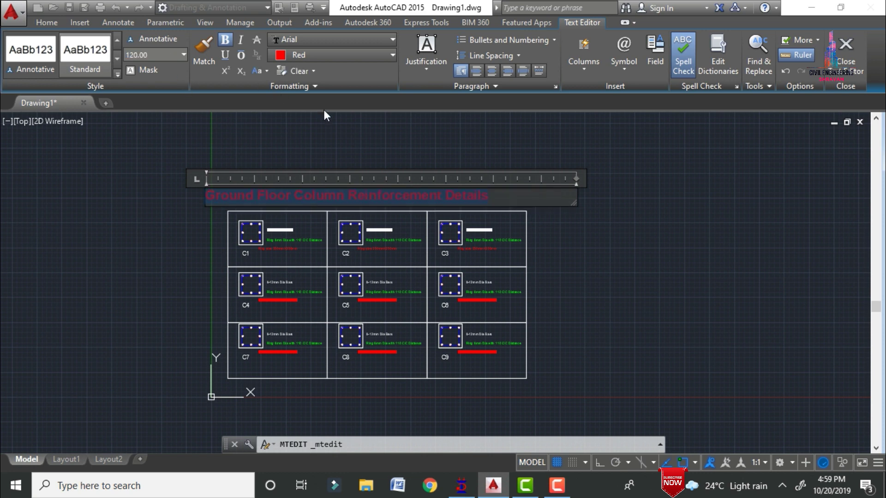
left_click(766, 289)
Move the title horizontally so that it sits centred over the schedule.
scroll(328, 187, "up", 2)
type("m")
key("Return")
left_click(318, 190)
key("Return")
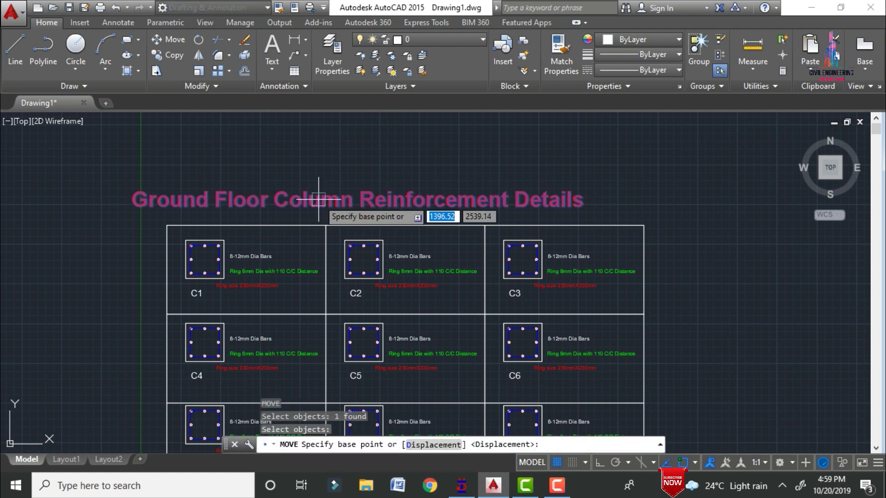
left_click(324, 193)
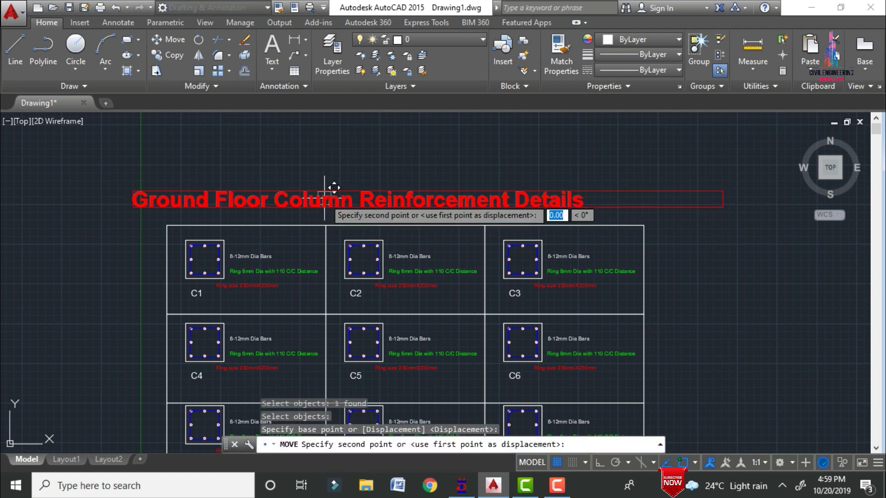
left_click(375, 197)
scroll(403, 160, "down", 2)
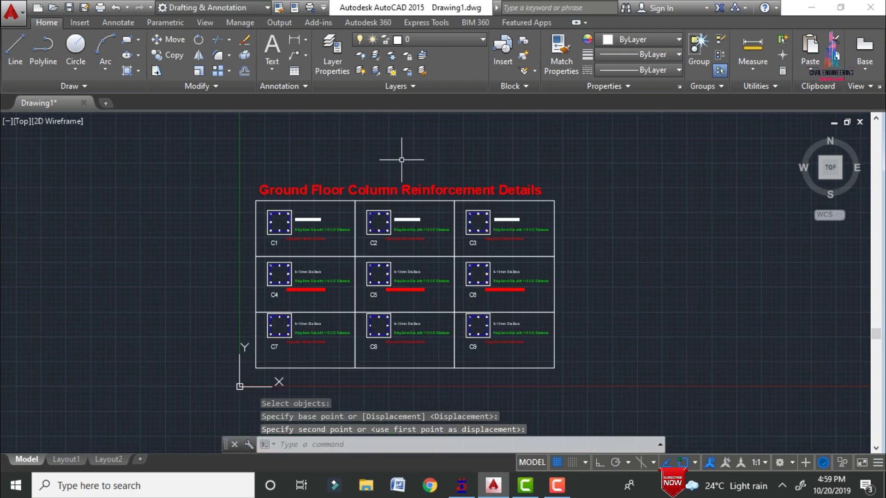
Zoom to the whole drawing in model space and switch to the Layout2 sheet.
key("Escape")
type("z")
key("Return")
type("a")
key("Return")
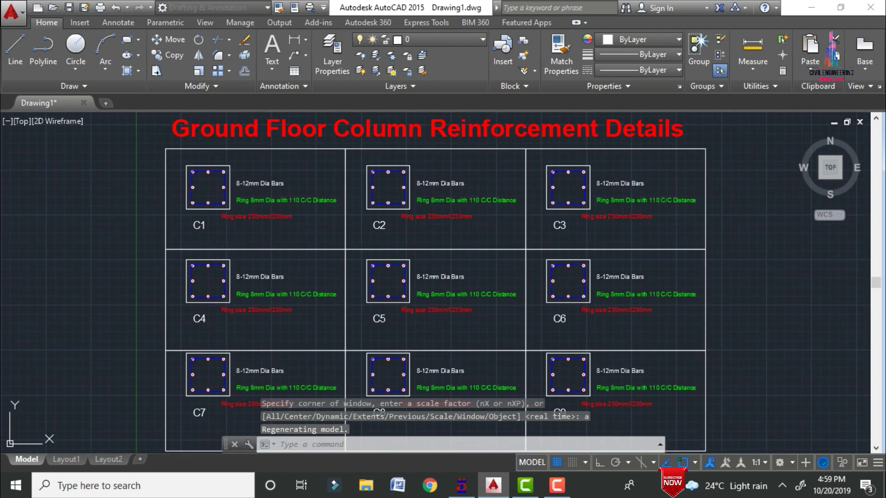
left_click(104, 459)
left_click(496, 372)
Export the current layout as a PDF file named Column on the Desktop.
left_click(16, 13)
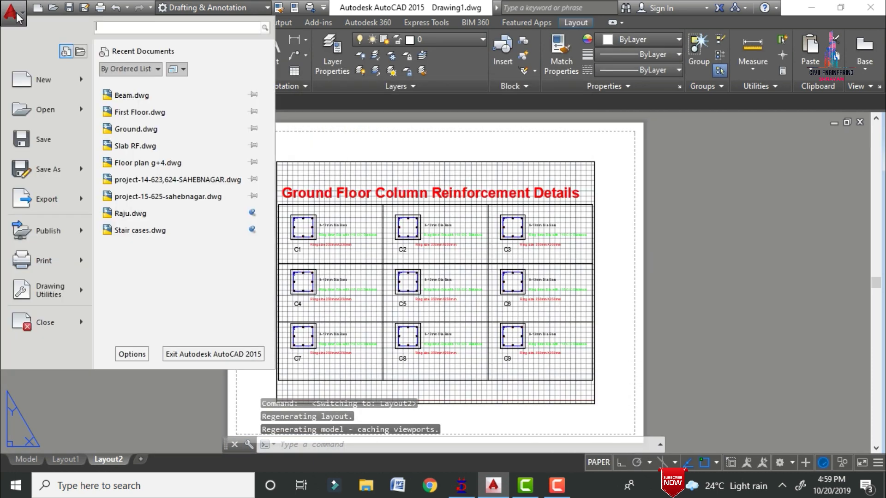
mouse_move(46, 199)
left_click(115, 204)
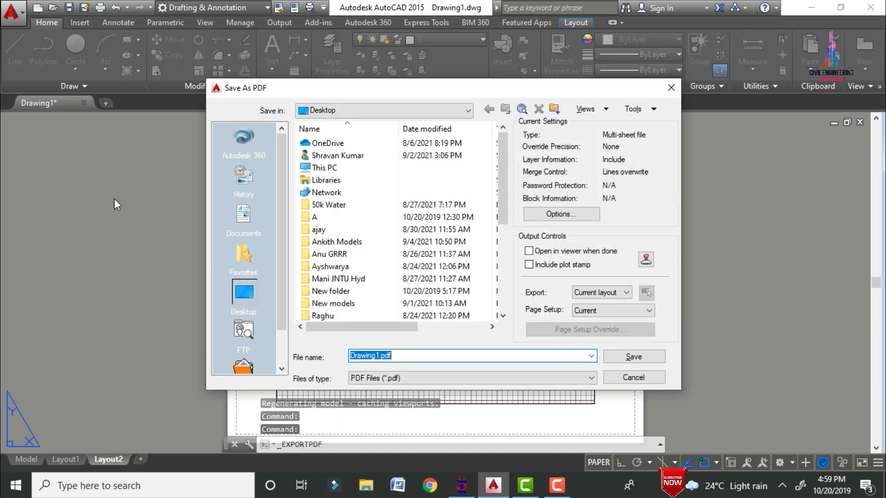
type("Column")
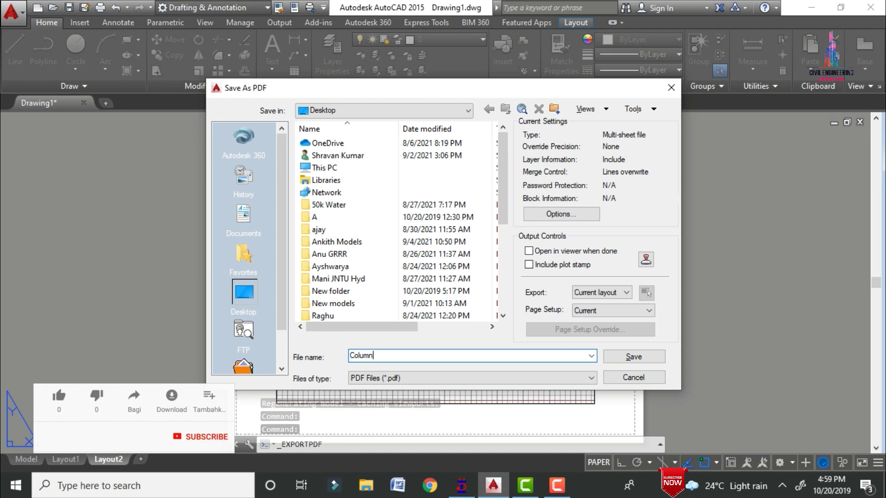
key("Return")
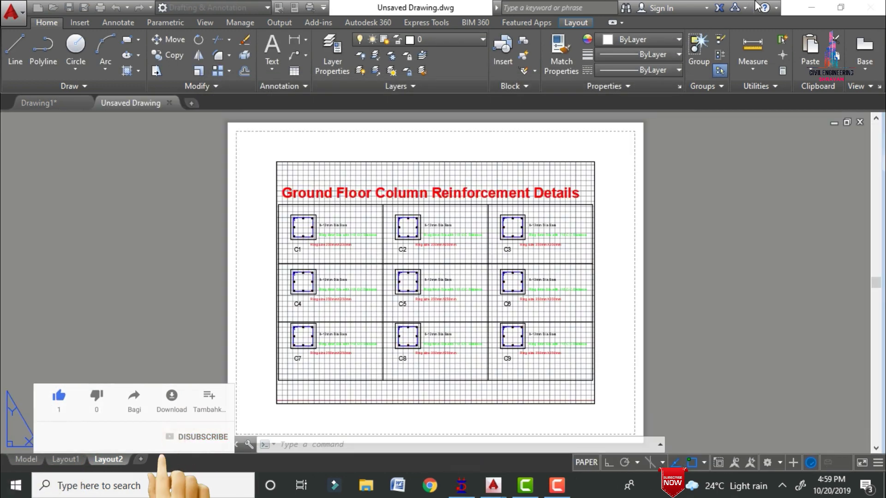
Switch to the exported Column.pdf in Adobe Reader, hide the Layers pane and examine the column sections and their annotations up close.
left_click(812, 8)
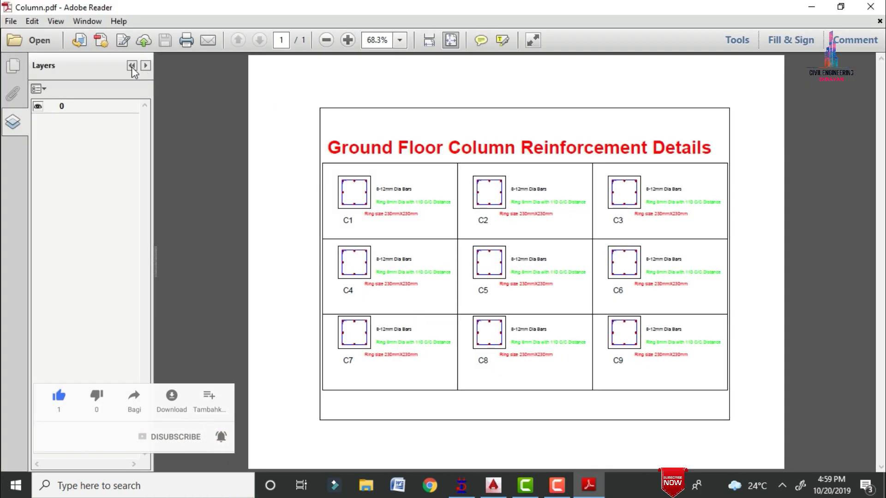
left_click(132, 66)
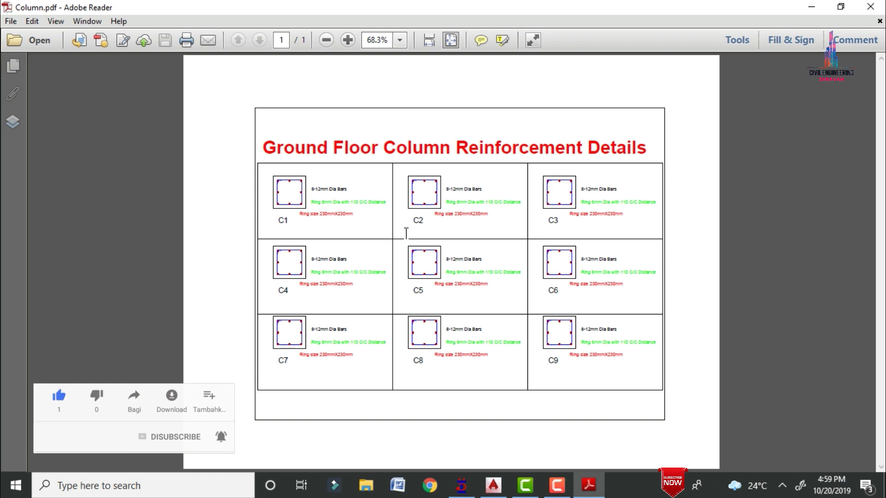
scroll(405, 232, "up", 2, "ctrl")
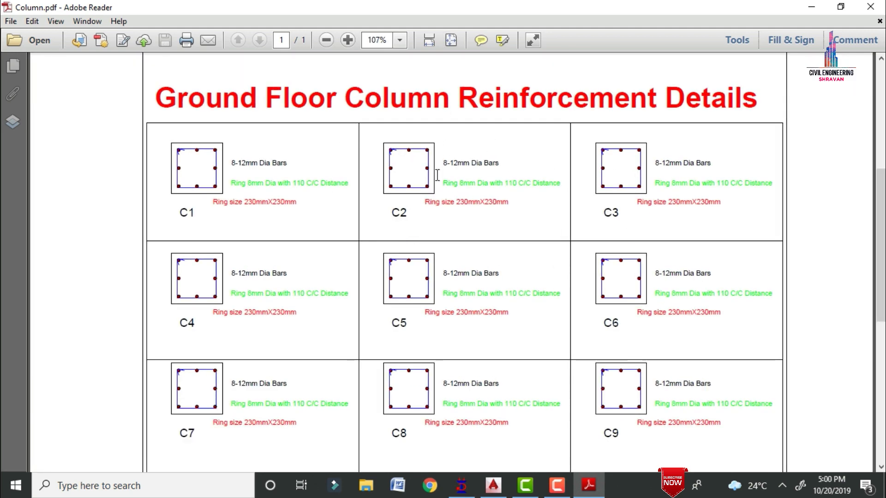
mouse_move(880, 244)
left_mouse_down()
mouse_move(880, 282)
mouse_move(880, 250)
left_mouse_up()
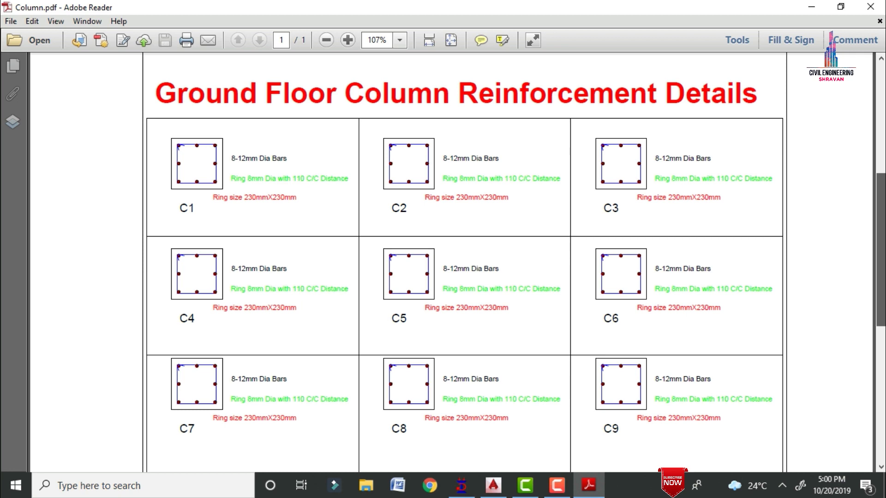
scroll(698, 220, "up", 1, "ctrl")
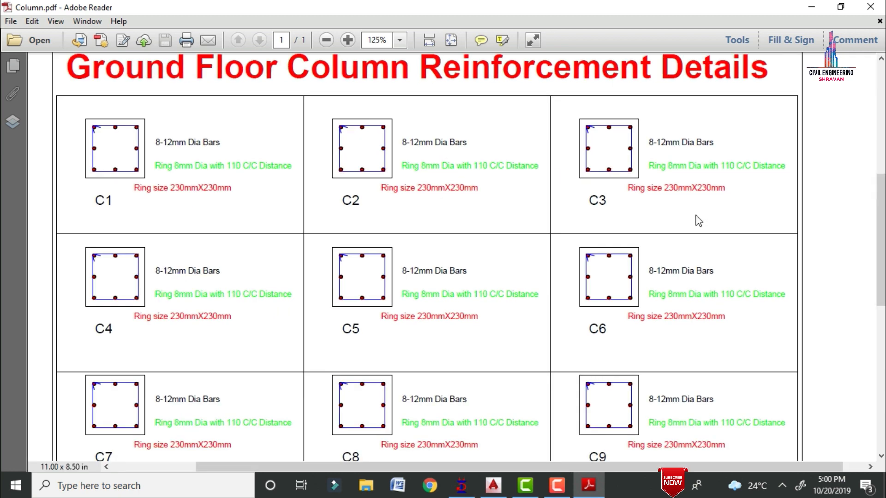
scroll(880, 249, "down", 1)
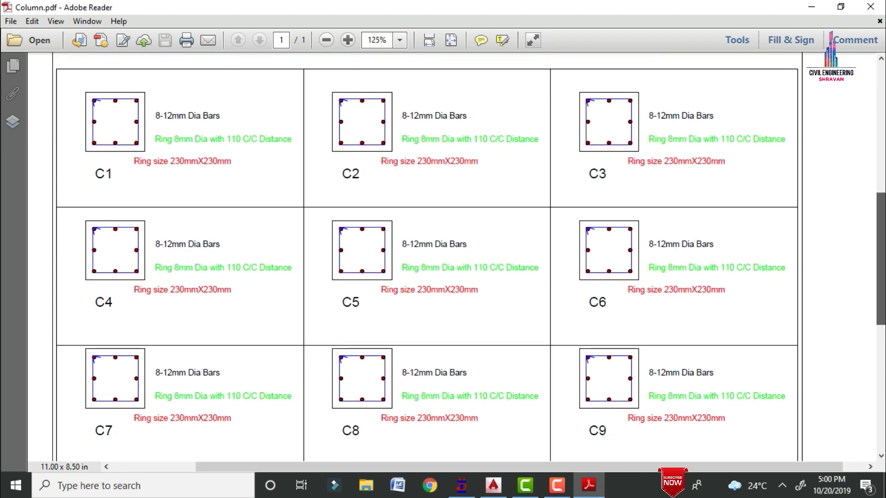